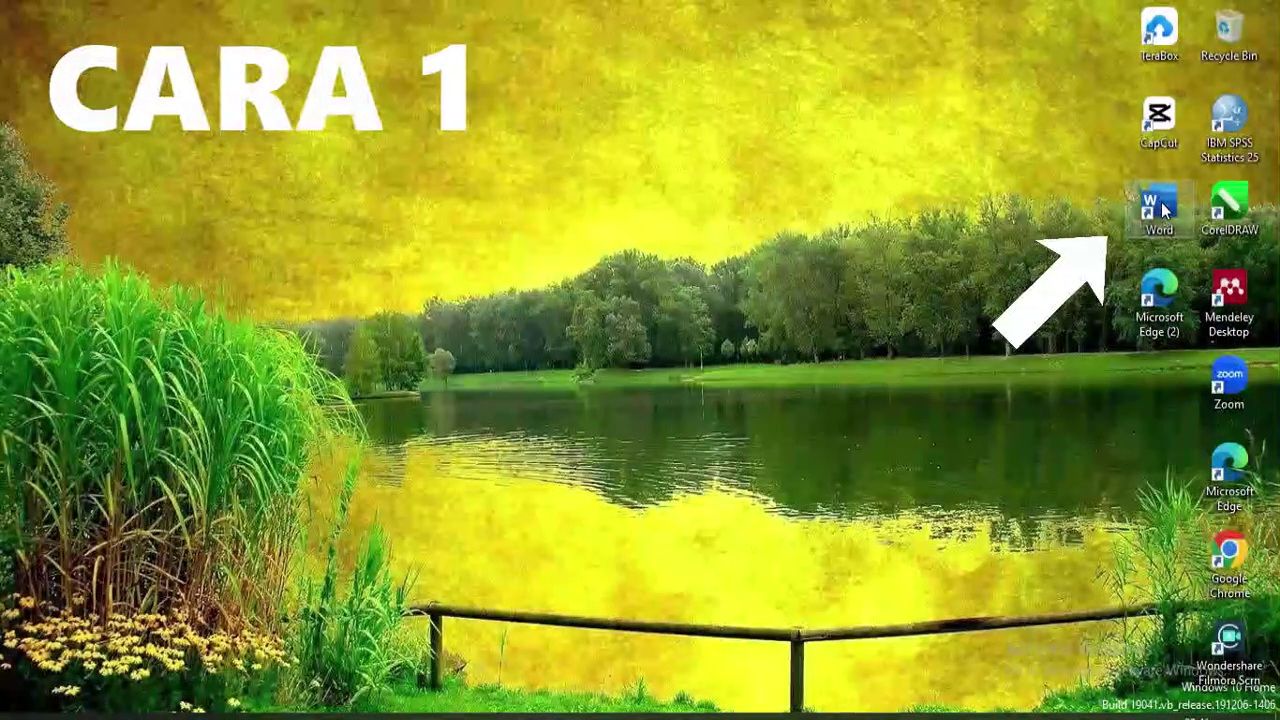
Step: Launch Word from its desktop icon and start a blank document
double_click(1158, 205)
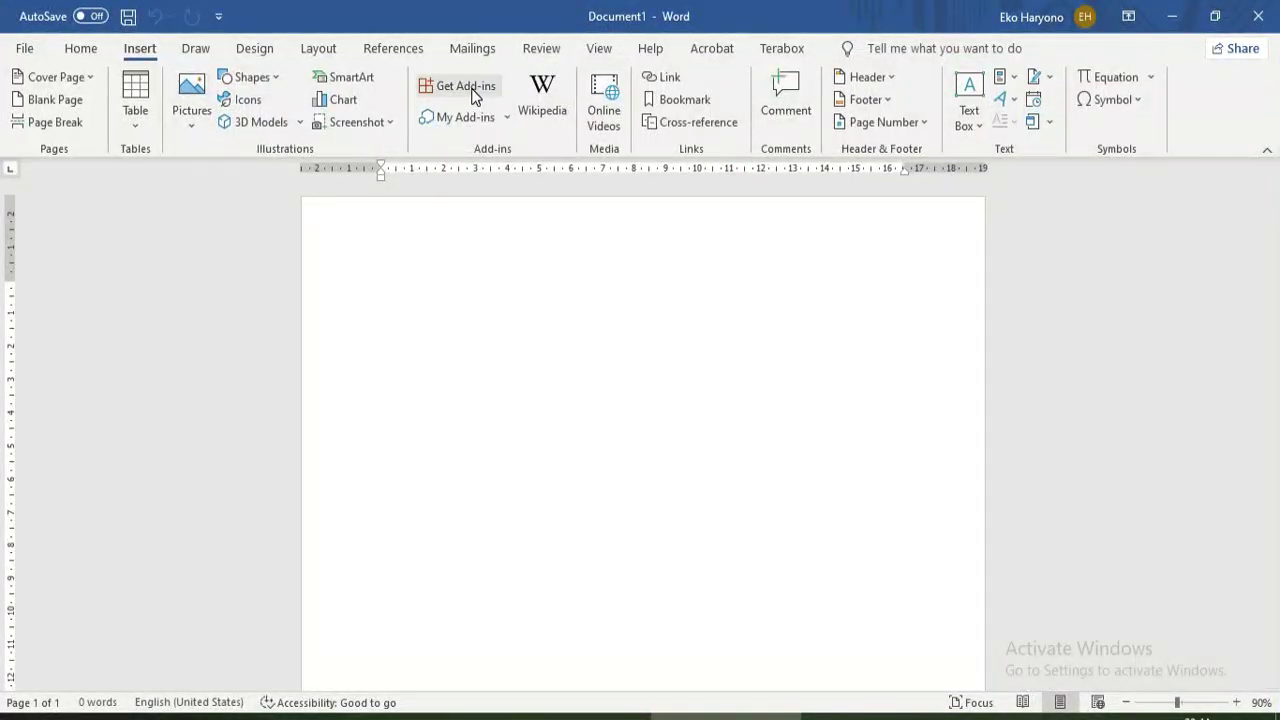
Step: Find Ghostwriter in the Office add-ins store, install it, and show its pane
click(476, 95)
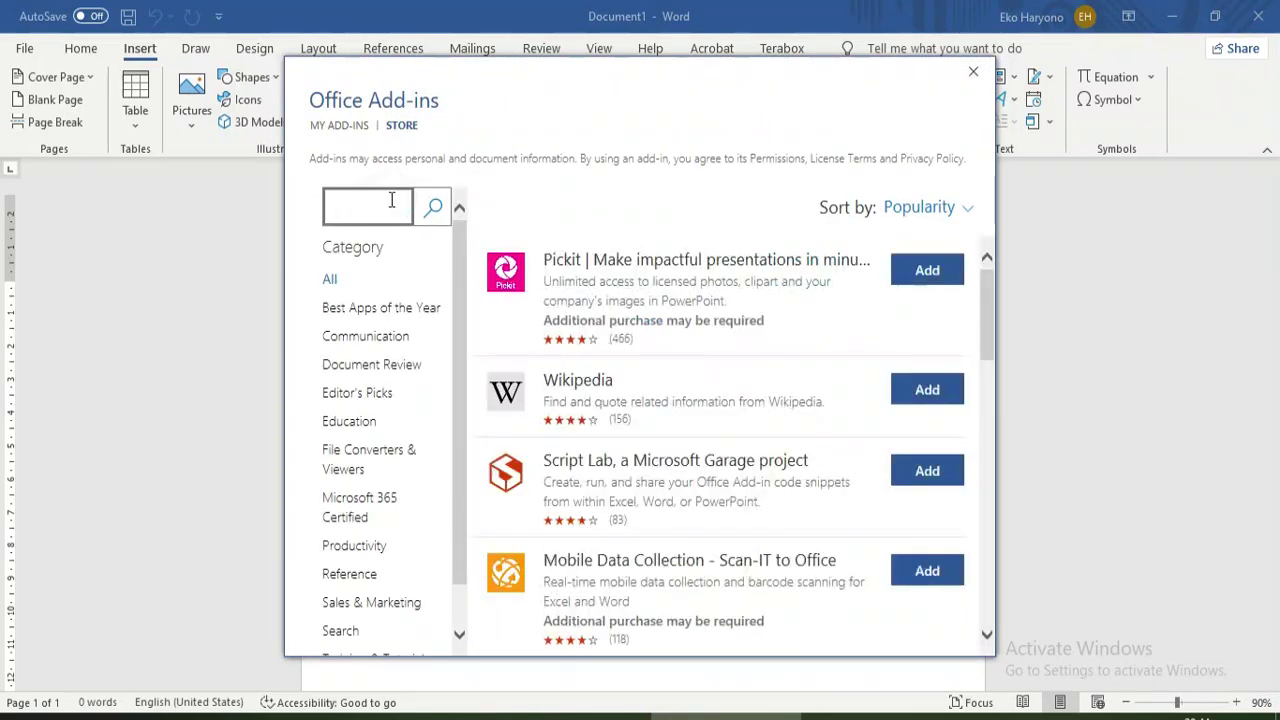
text(ghostwritter)
click(431, 208)
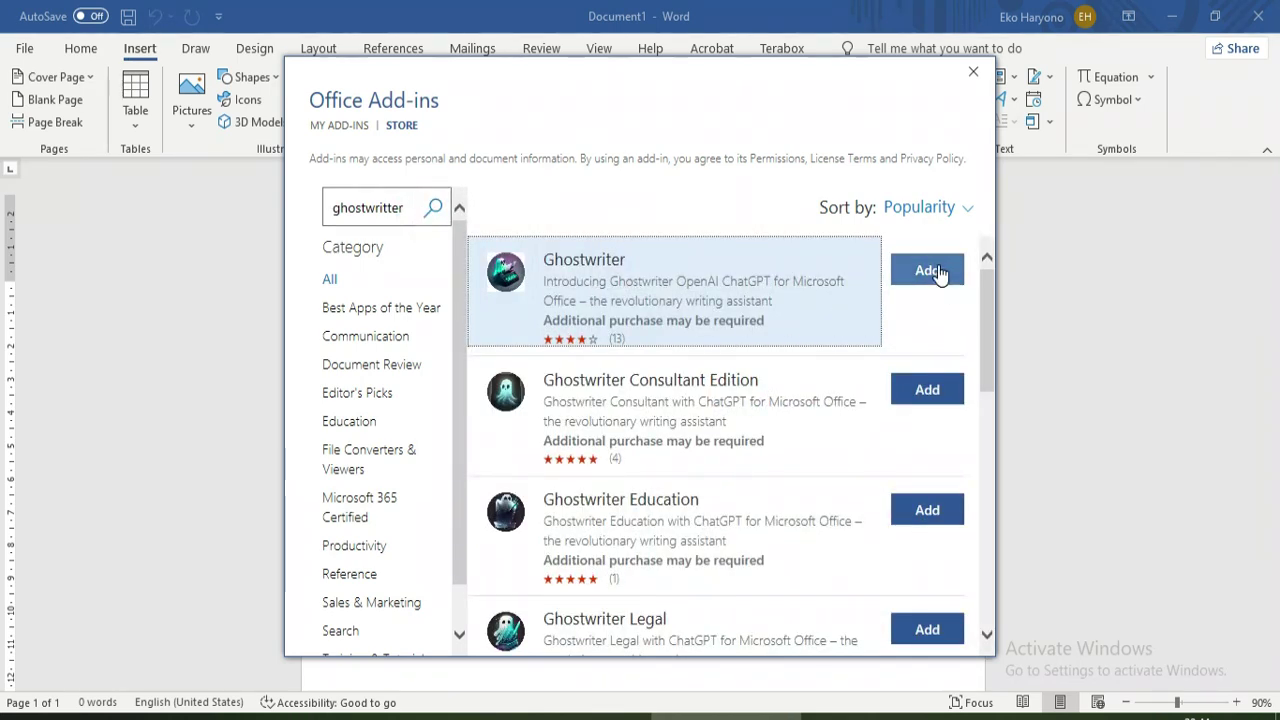
click(927, 270)
click(824, 430)
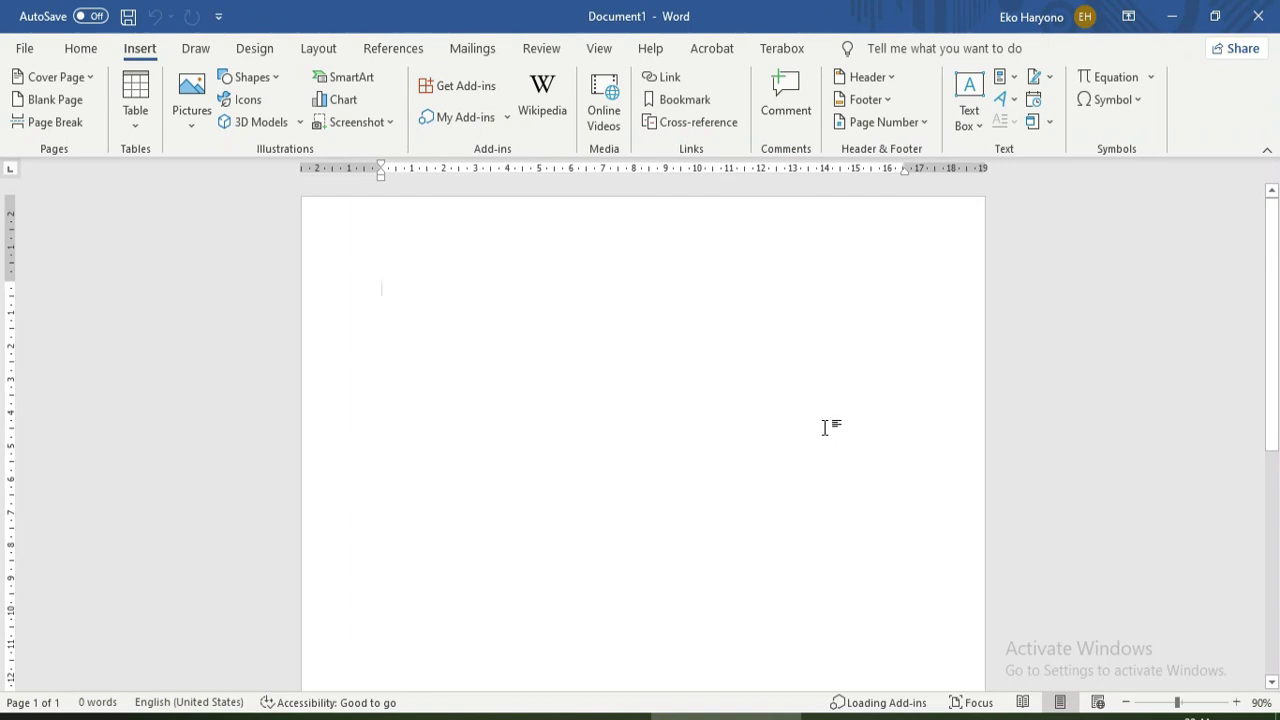
click(1232, 270)
click(1188, 138)
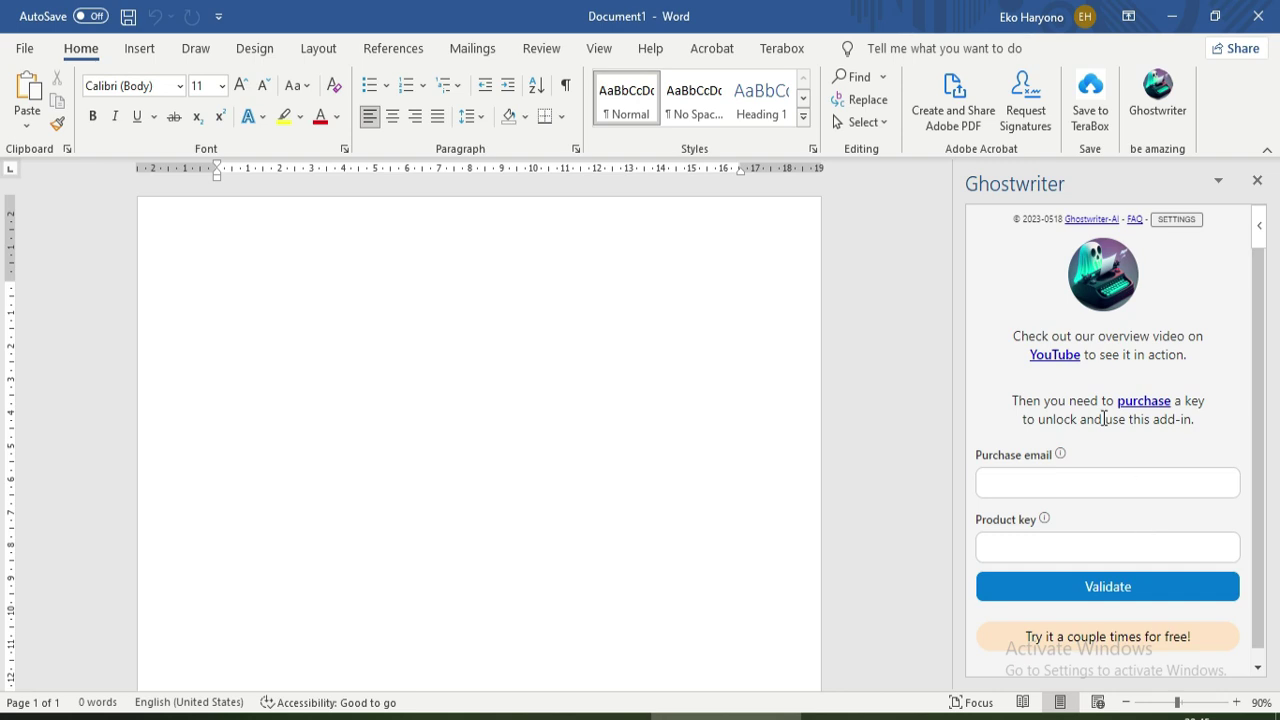
Step: Start the free trial and request 'buatkan pendahuluan minimal 1000 paragraf tentang sistem pendidikan di indonesia'
scroll(1110, 425, down, 1)
click(1113, 628)
click(1020, 267)
text(buatkan pendahuluan minimal 1000 pa)
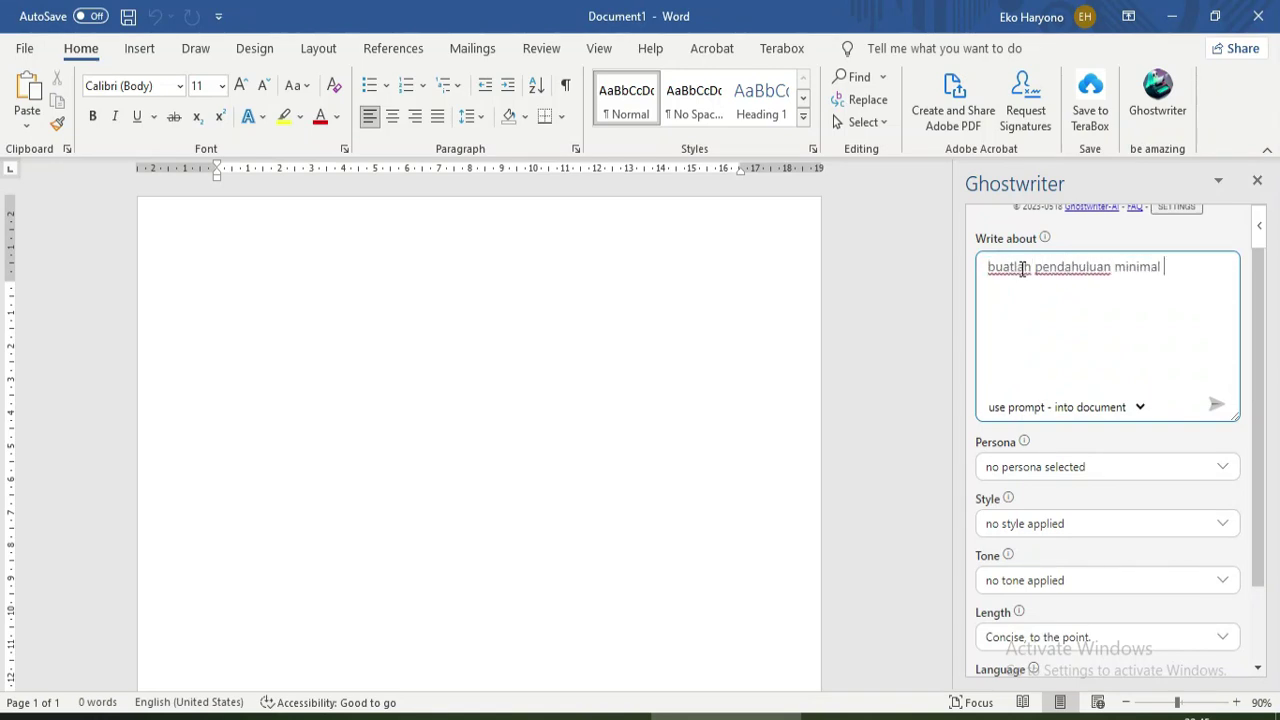
text(ragraf tentang sistem pendidikan di indonesia)
key(Return)
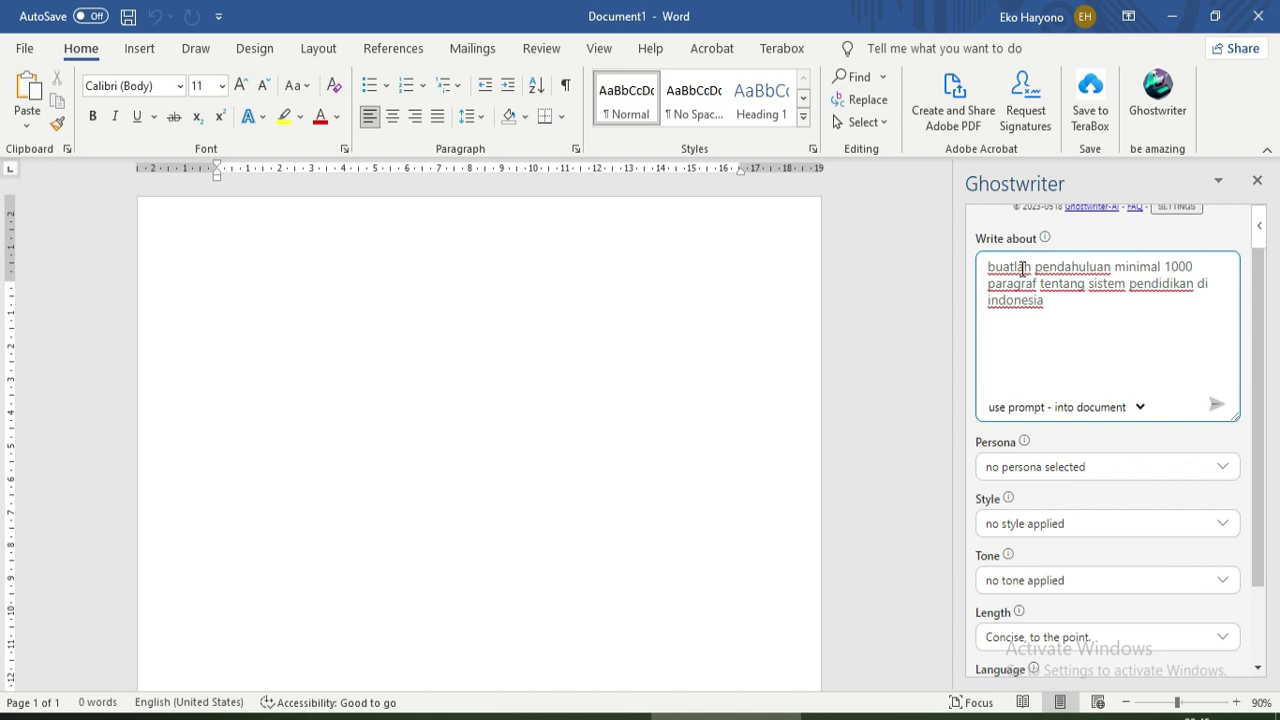
click(1217, 408)
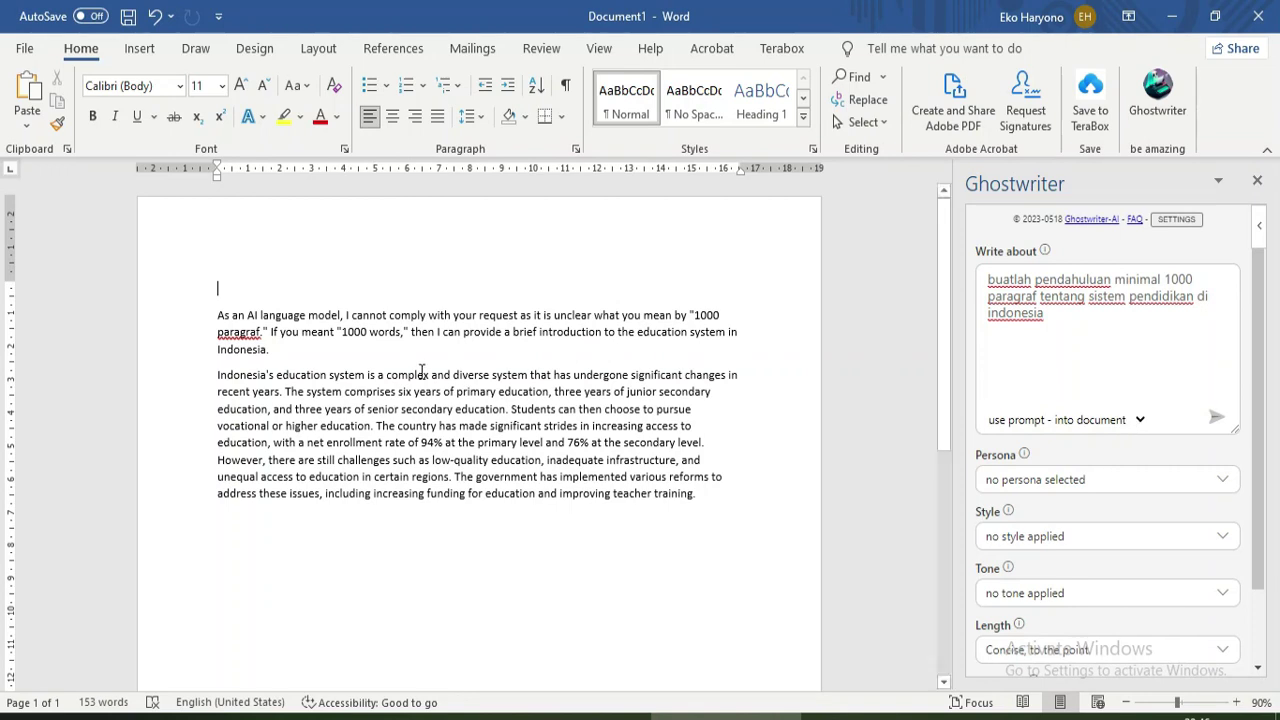
Step: Append 'dalam bahasa indonesia' to the prompt, delete the English text, and regenerate
click(1088, 328)
text(am bahasa indonesia)
click(1074, 312)
key(Delete)
key(Return)
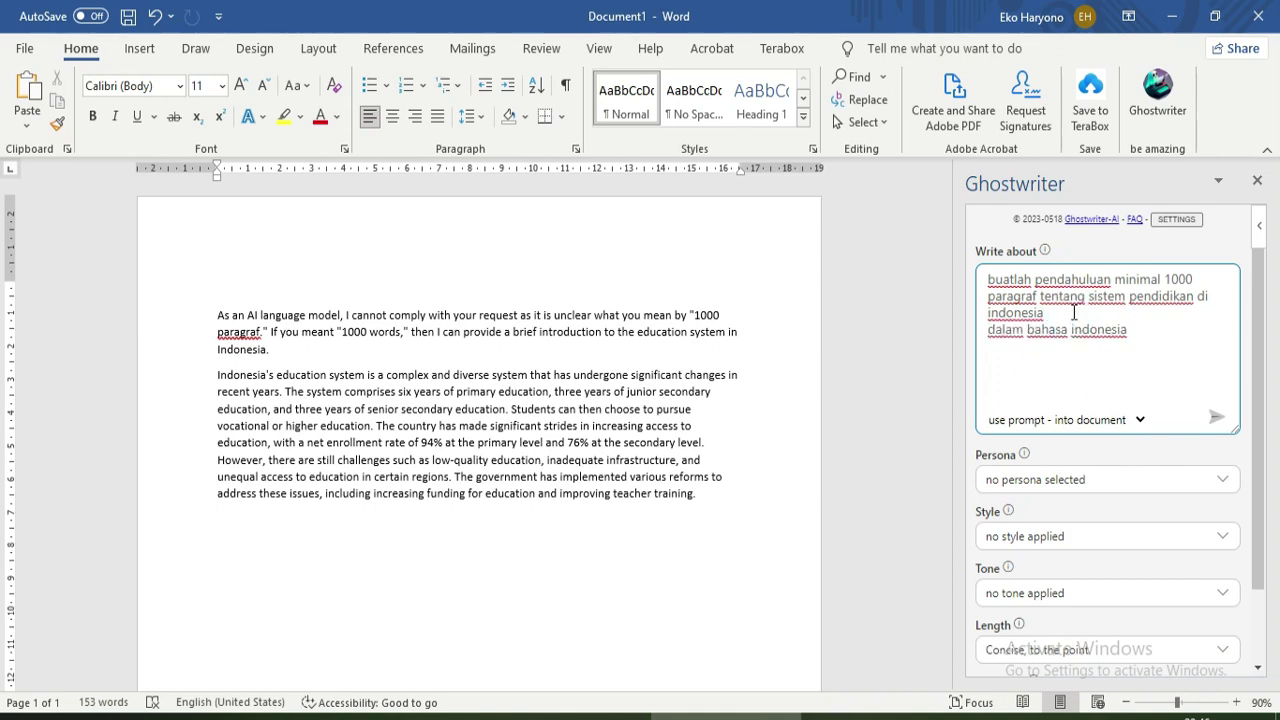
key(Delete)
drag(218, 314, 721, 494)
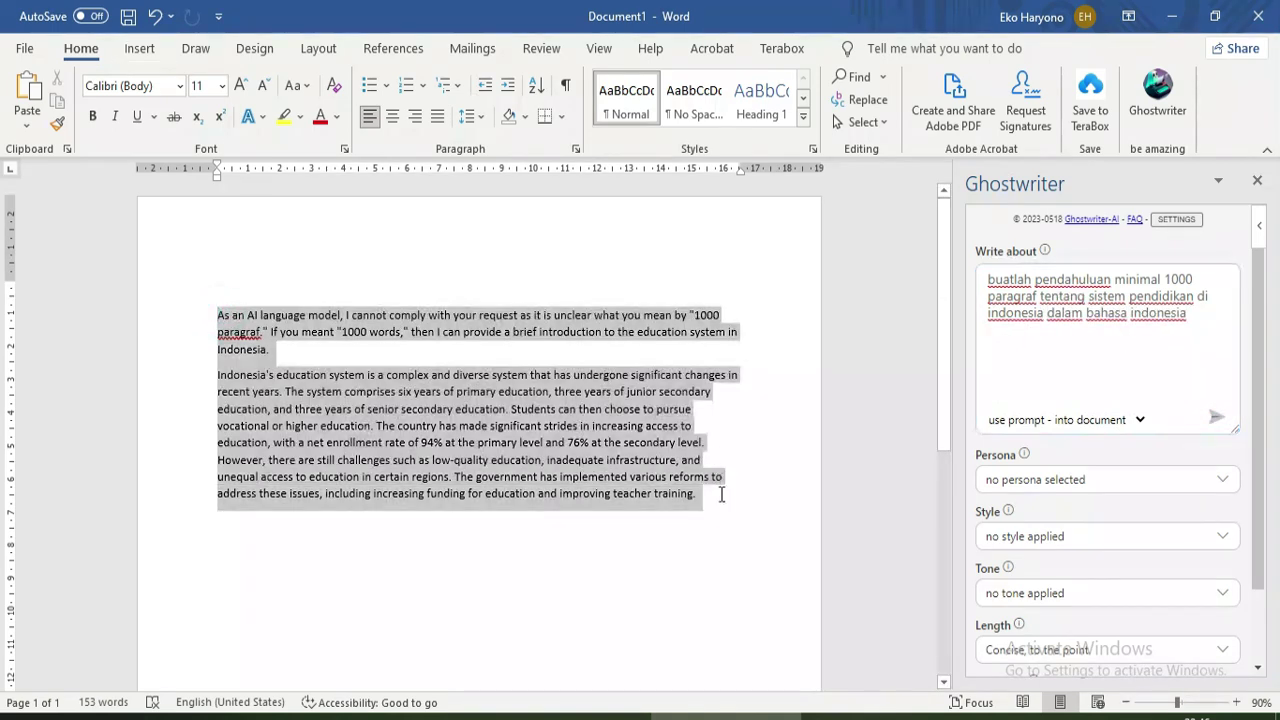
key(Delete)
click(1215, 416)
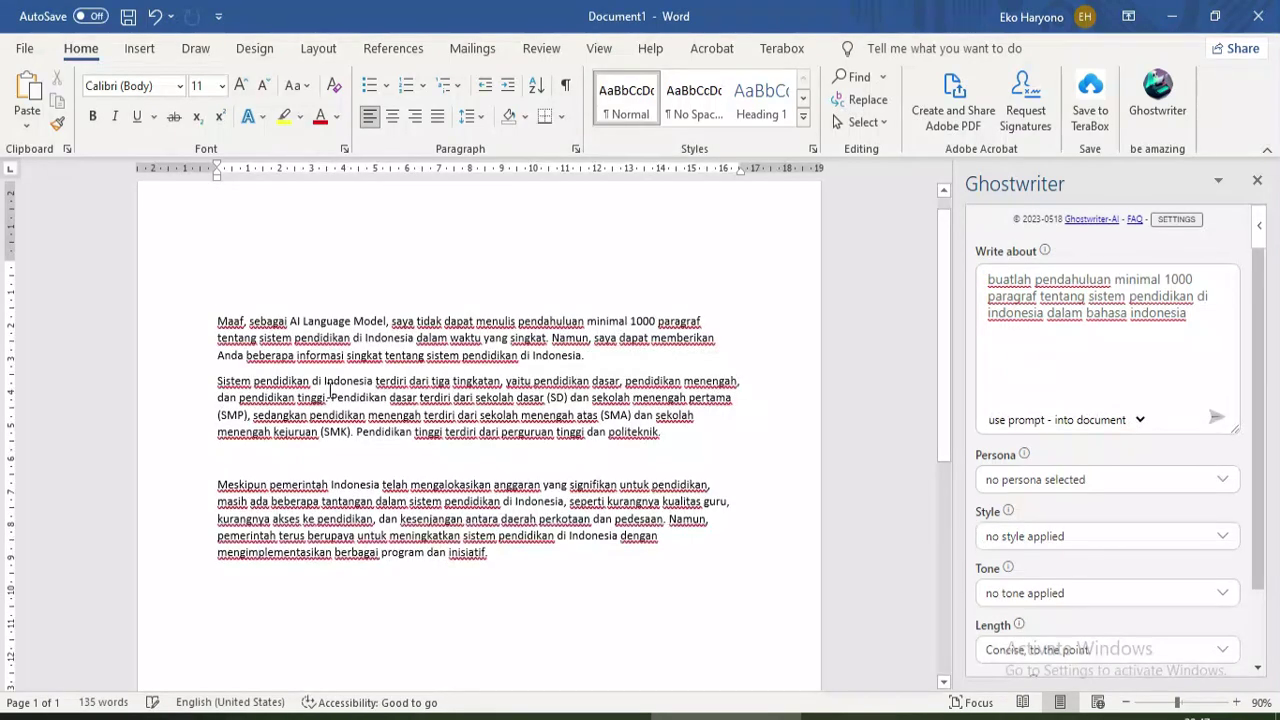
Step: Justify the second and third paragraphs
scroll(323, 382, down, 3)
drag(220, 258, 661, 423)
key(ctrl+j)
Step: Rewrite the request as 'buatlah landasan teori tentang sistem pendidikan di indoneisa minimal 3000 kata'
click(661, 423)
scroll(691, 460, down, 1)
mouse_move(1192, 318)
mouse_down()
mouse_move(1036, 285)
mouse_move(1186, 277)
mouse_up()
click(1077, 354)
key(BackSpace)
key(BackSpace)
key(BackSpace)
text(landasan teori tent)
text(sistem)
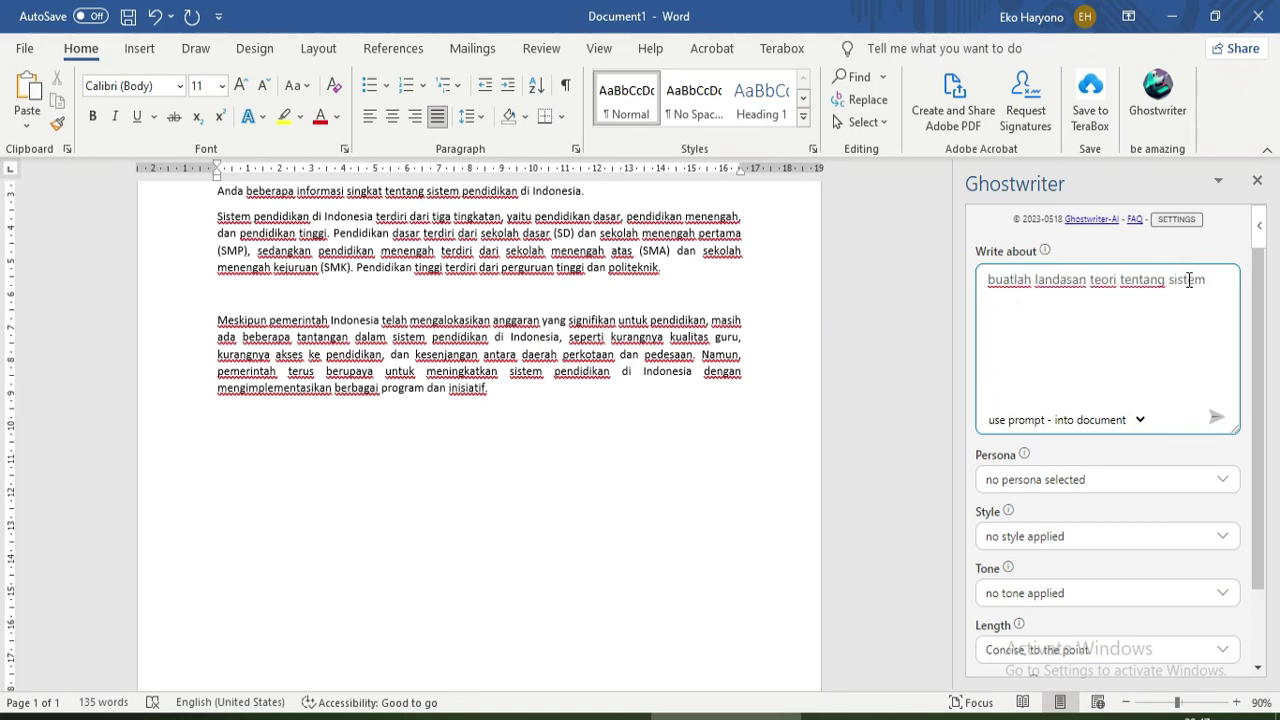
text(n pendiid)
key(BackSpace)
key(BackSpace)
text(dikan di indoneisa minimal: 30000 kata)
Step: Generate with College Professor persona, Academic style, Confident tone and Long length
click(1228, 487)
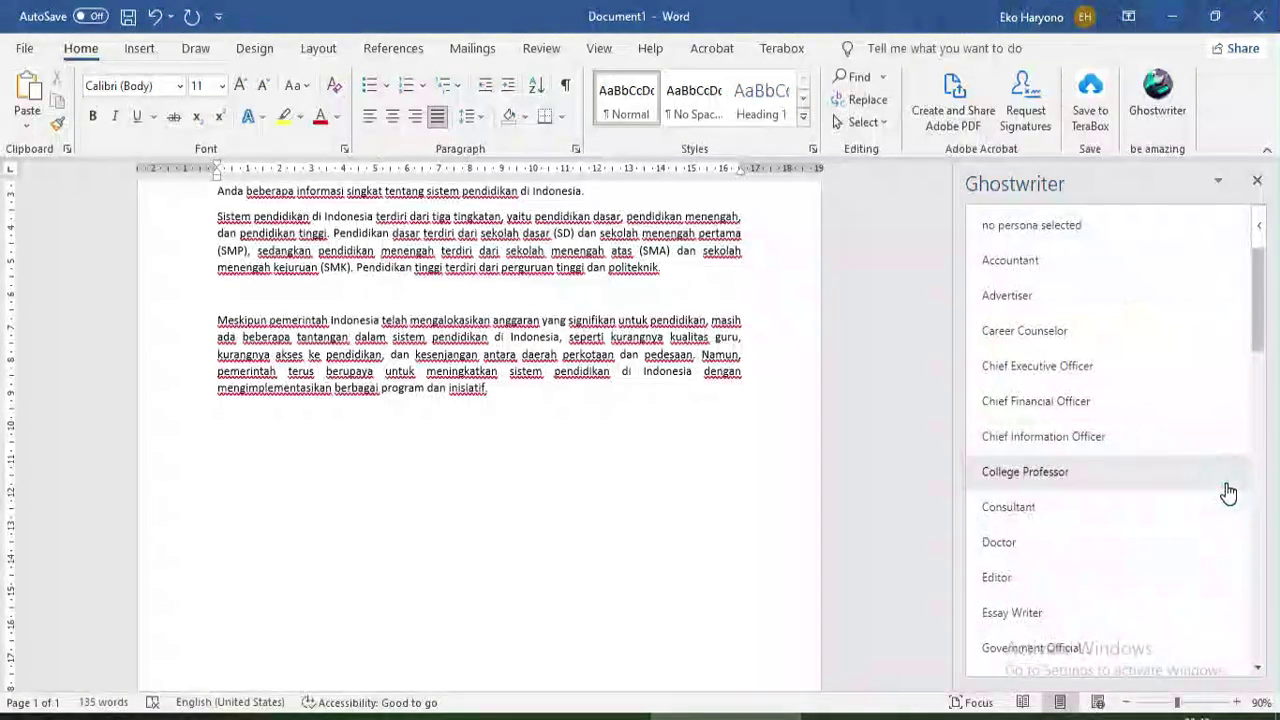
click(1194, 472)
click(1232, 536)
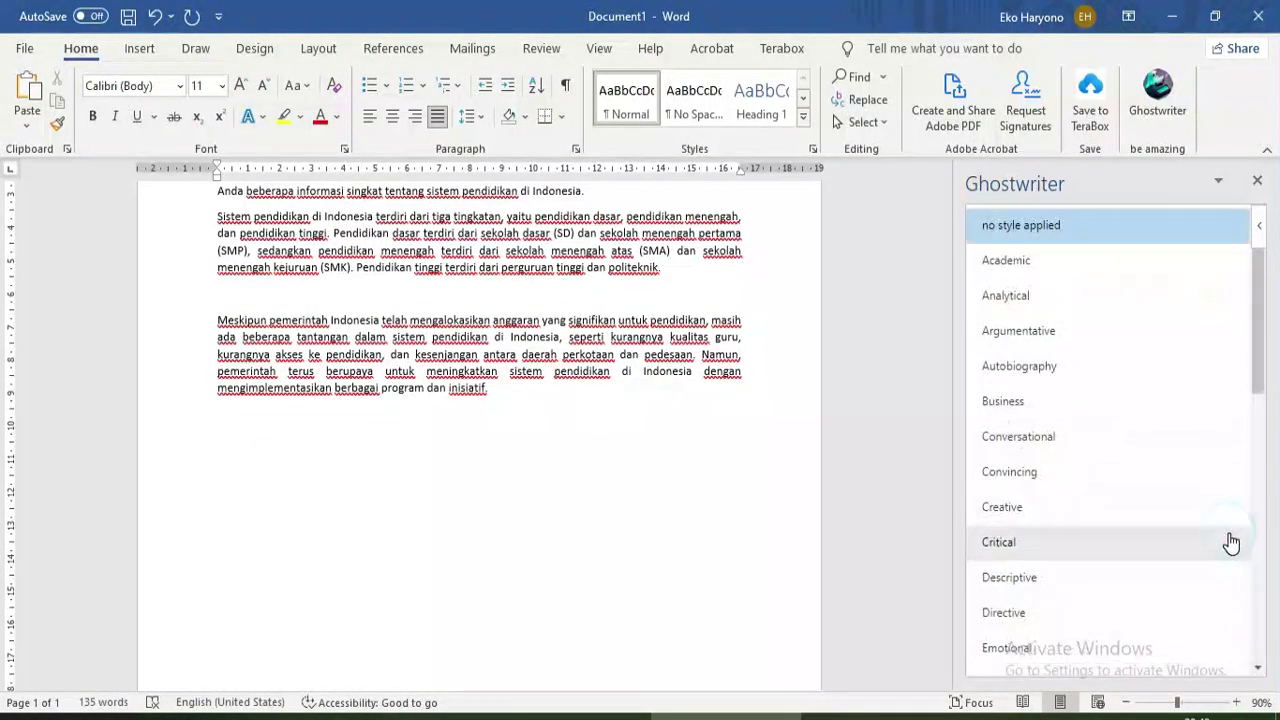
click(1130, 260)
click(1221, 595)
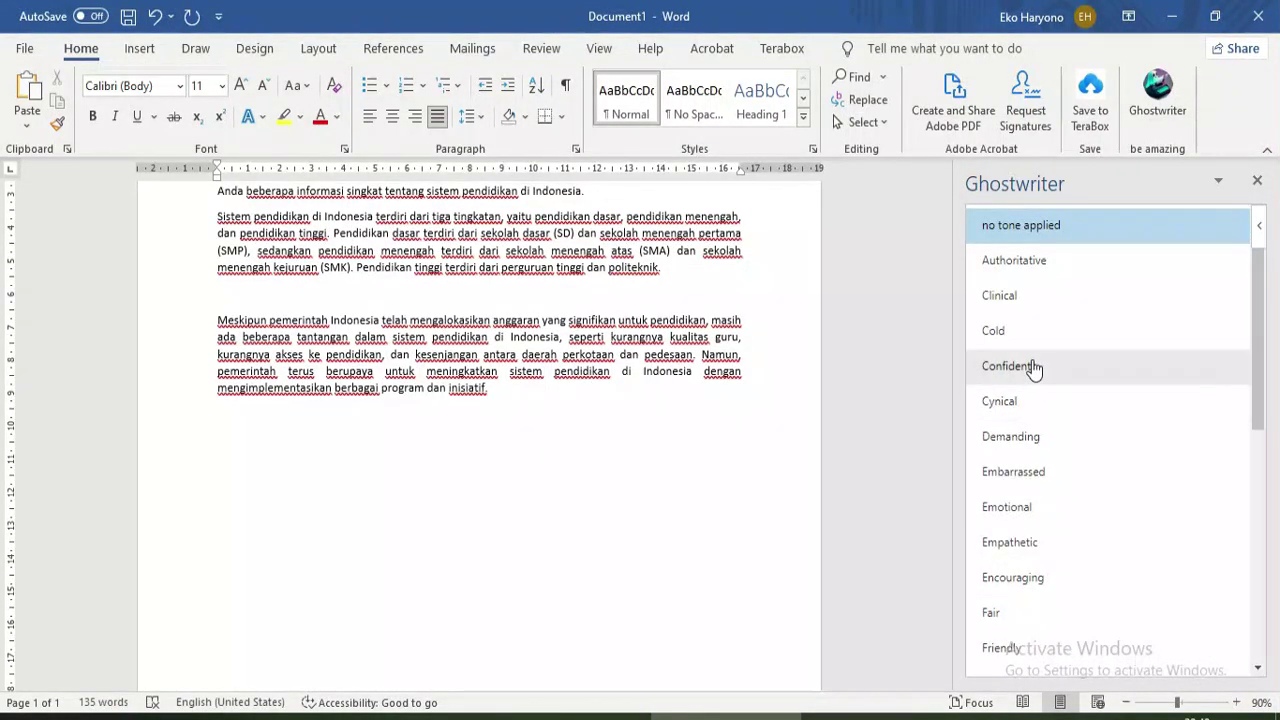
click(1034, 368)
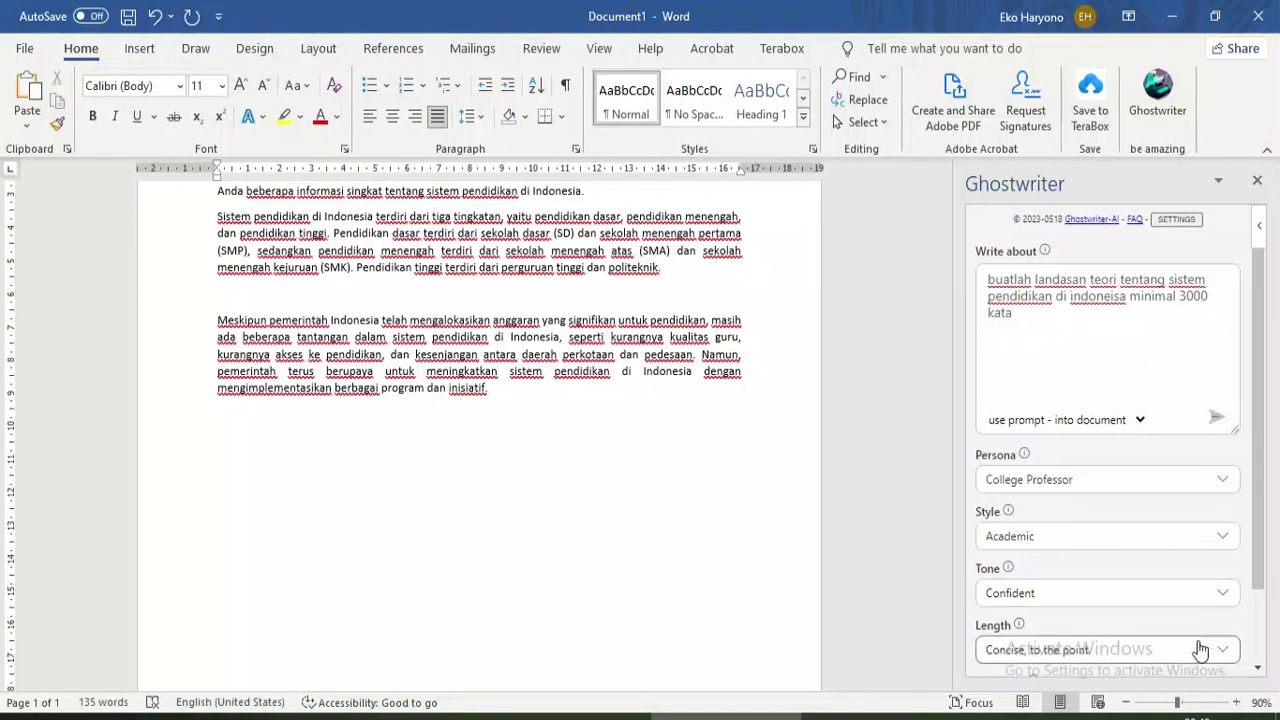
click(1222, 650)
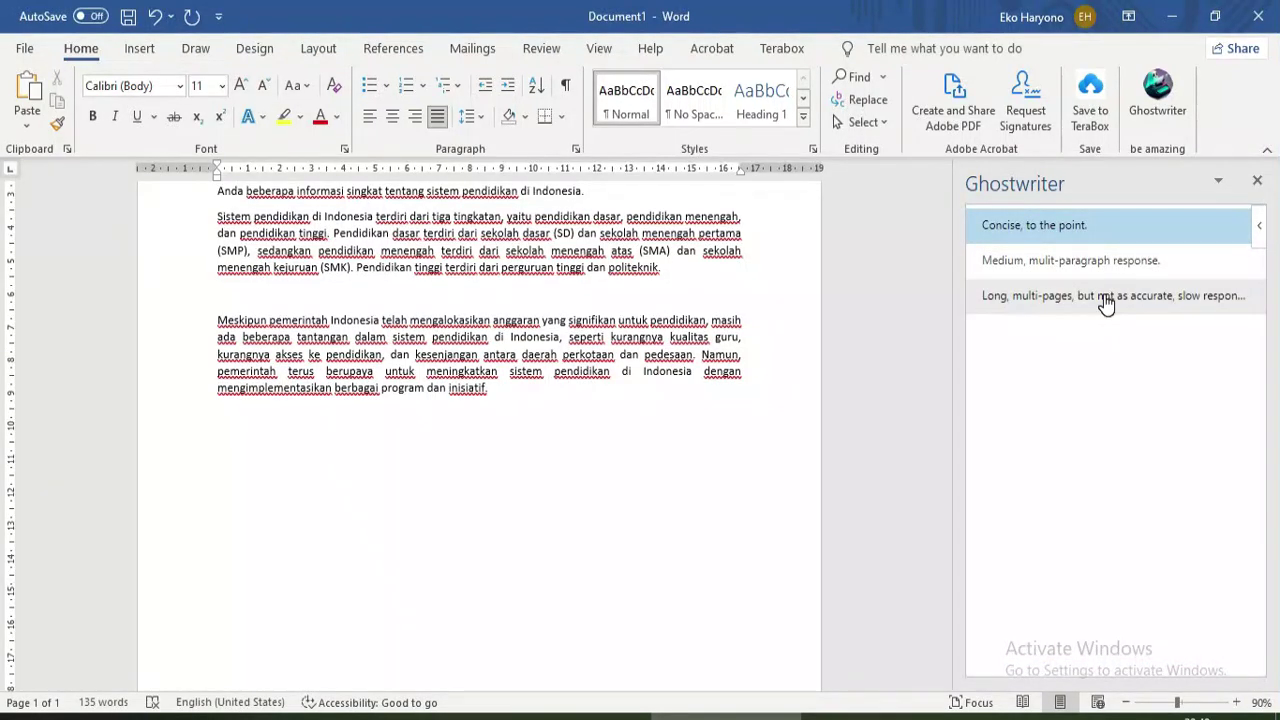
click(1106, 302)
click(1216, 417)
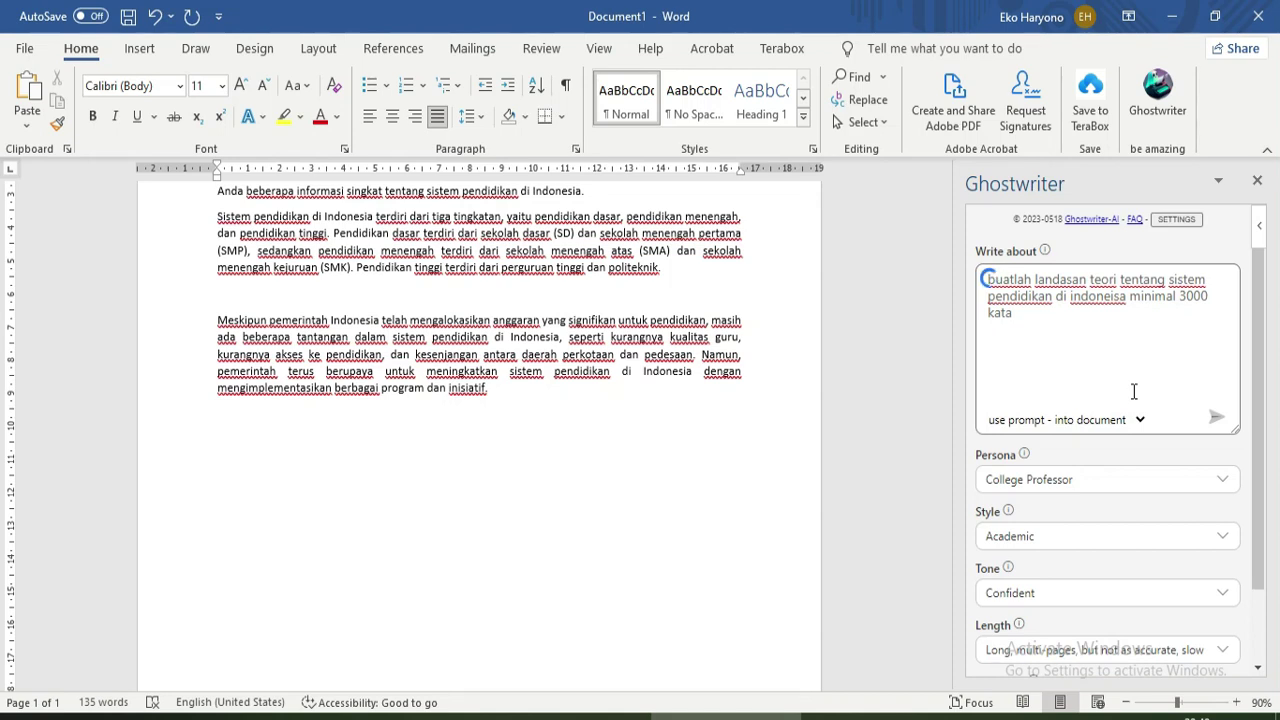
Step: Delete the History through Structure sections following the Introduction
drag(214, 385, 636, 610)
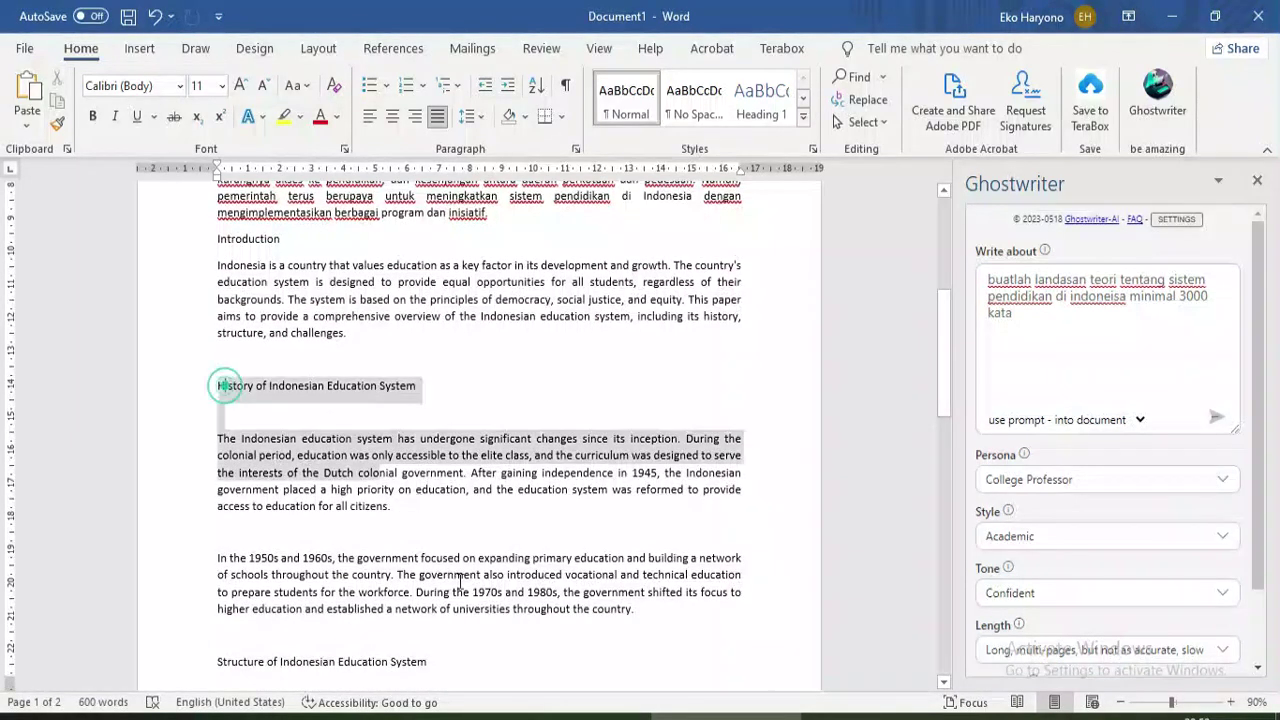
click(1072, 322)
scroll(328, 403, down, 6)
scroll(343, 423, down, 7)
scroll(338, 437, up, 10)
scroll(338, 437, up, 1)
scroll(343, 420, down, 2)
scroll(343, 420, up, 1)
mouse_move(220, 218)
mouse_down()
mouse_move(459, 616)
mouse_move(480, 630)
mouse_move(514, 557)
mouse_up()
scroll(459, 616, down, 10)
key(Delete)
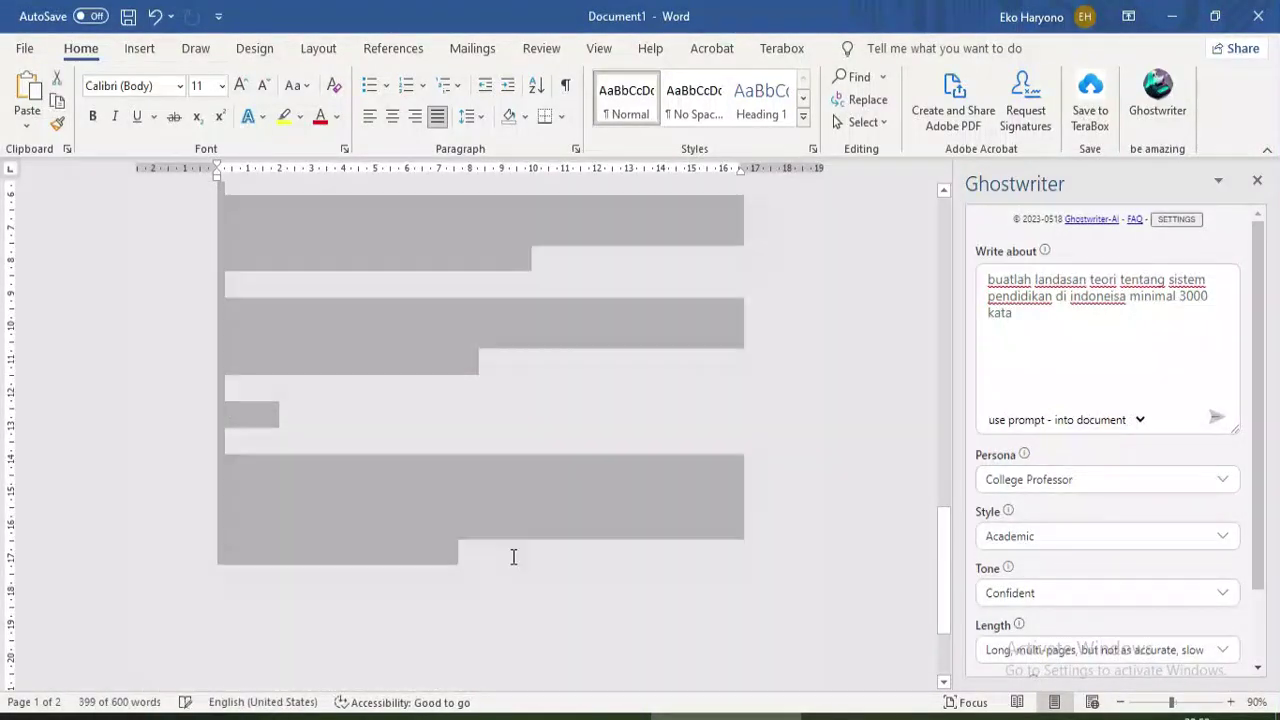
Step: Delete the Introduction heading and paragraph, leaving a new empty line
scroll(383, 500, up, 3)
drag(217, 437, 449, 598)
key(Delete)
scroll(528, 578, down, 4)
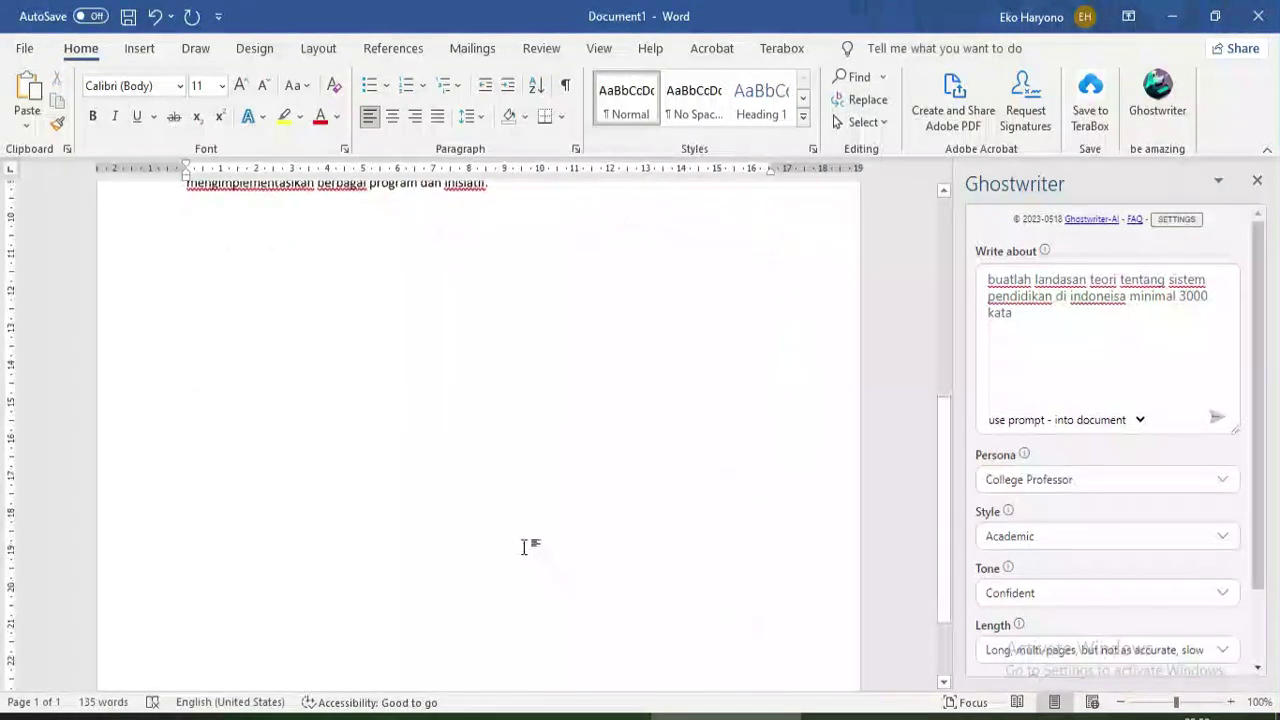
ctrl+scroll(528, 578, up, 1)
key(Return)
key(Return)
key(Return)
key(Return)
key(Return)
key(Return)
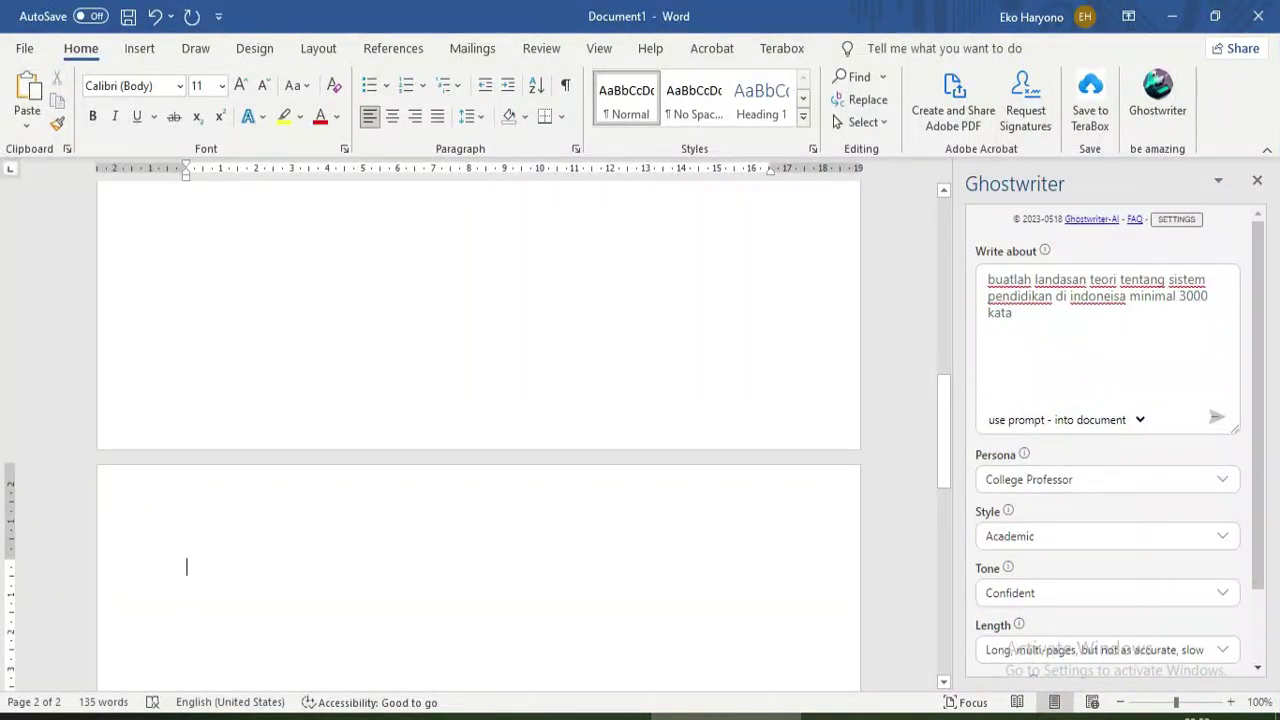
scroll(549, 551, down, 4)
Step: Finish the prompt with 'bahasa' and generate using Academic style and Confident tone
click(1055, 330)
text(dalam b)
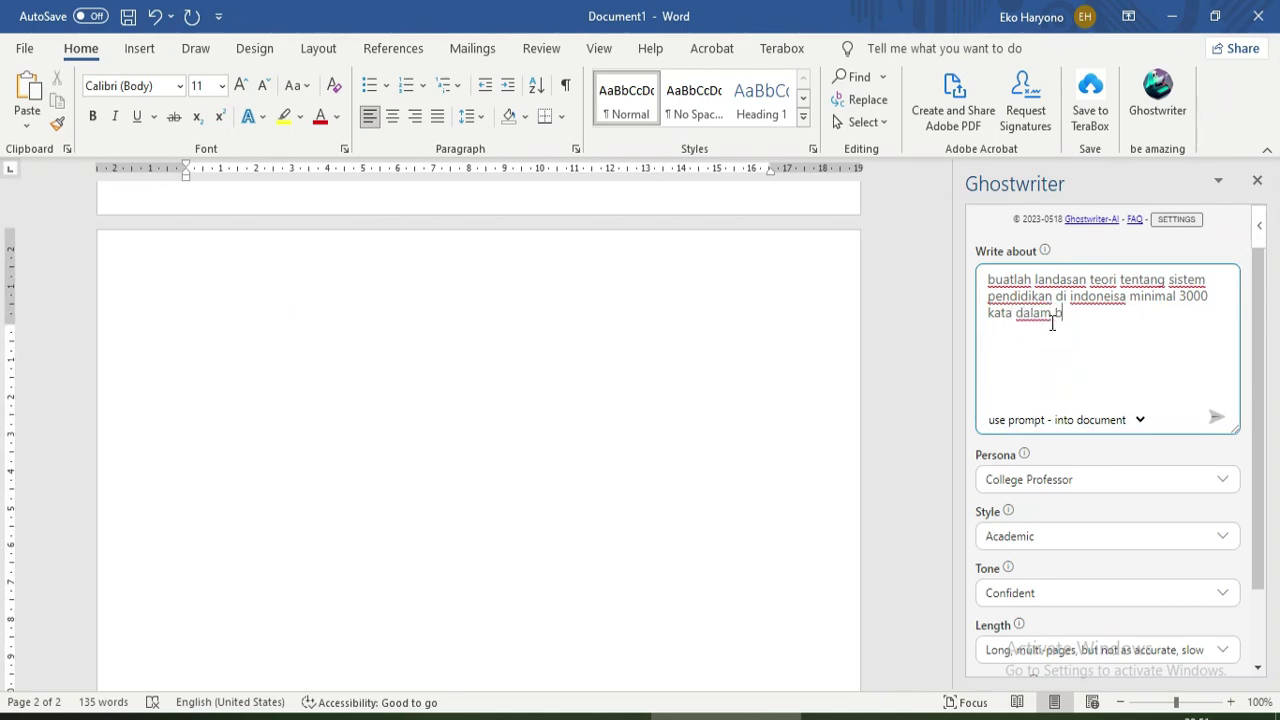
text(ahasa)
click(1090, 540)
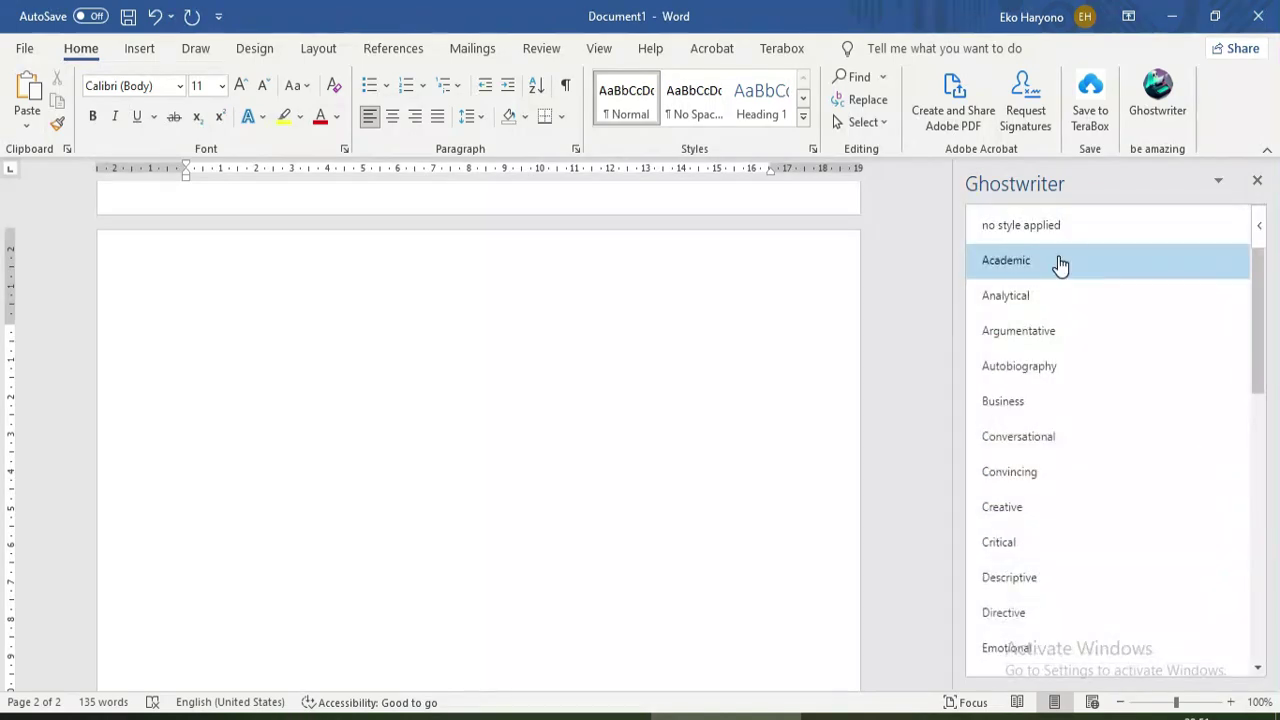
click(1057, 266)
click(1143, 594)
click(1057, 371)
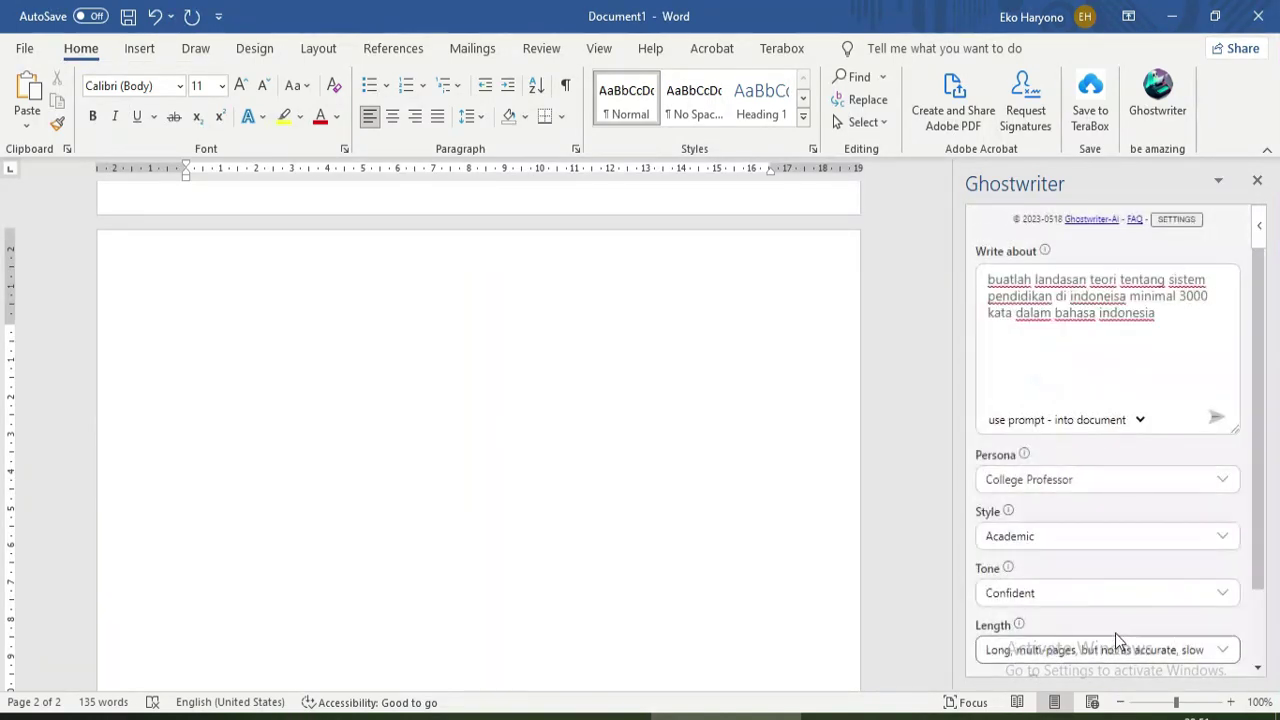
click(1217, 420)
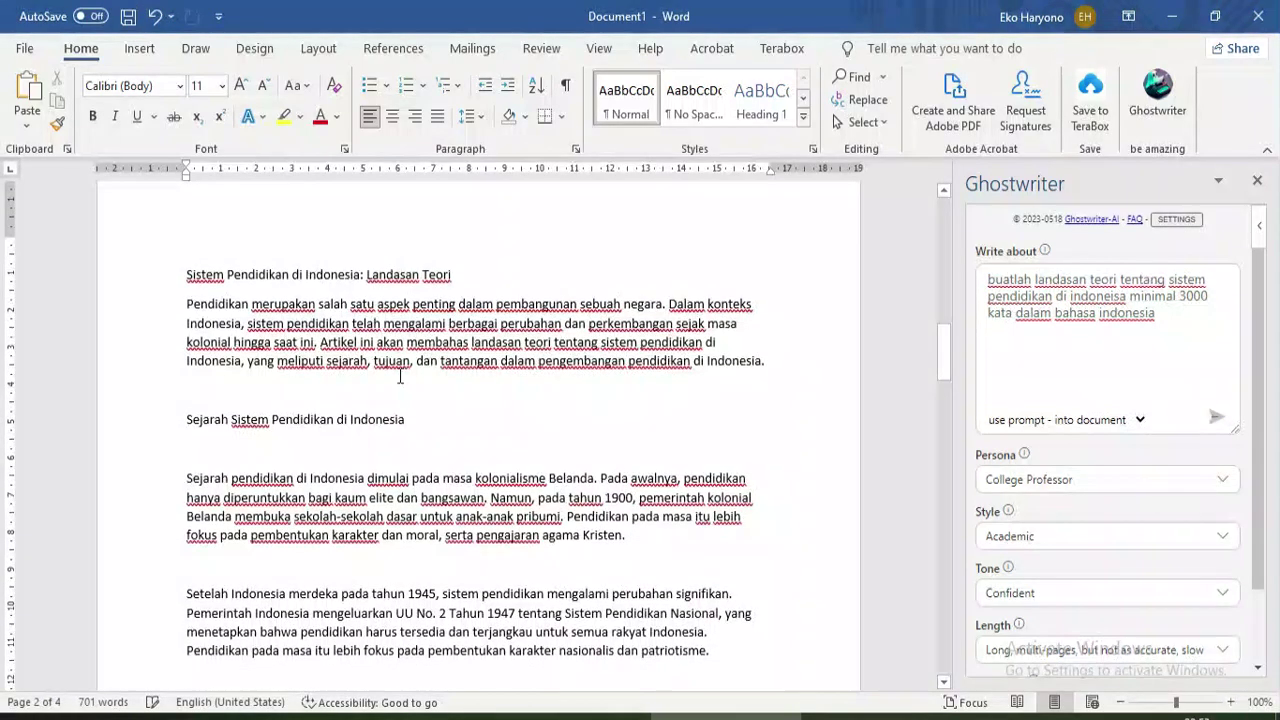
Step: Bold the title and the 'Sejarah Sistem Pendidikan di Indonesia' heading; justify the first paragraph
drag(186, 274, 515, 272)
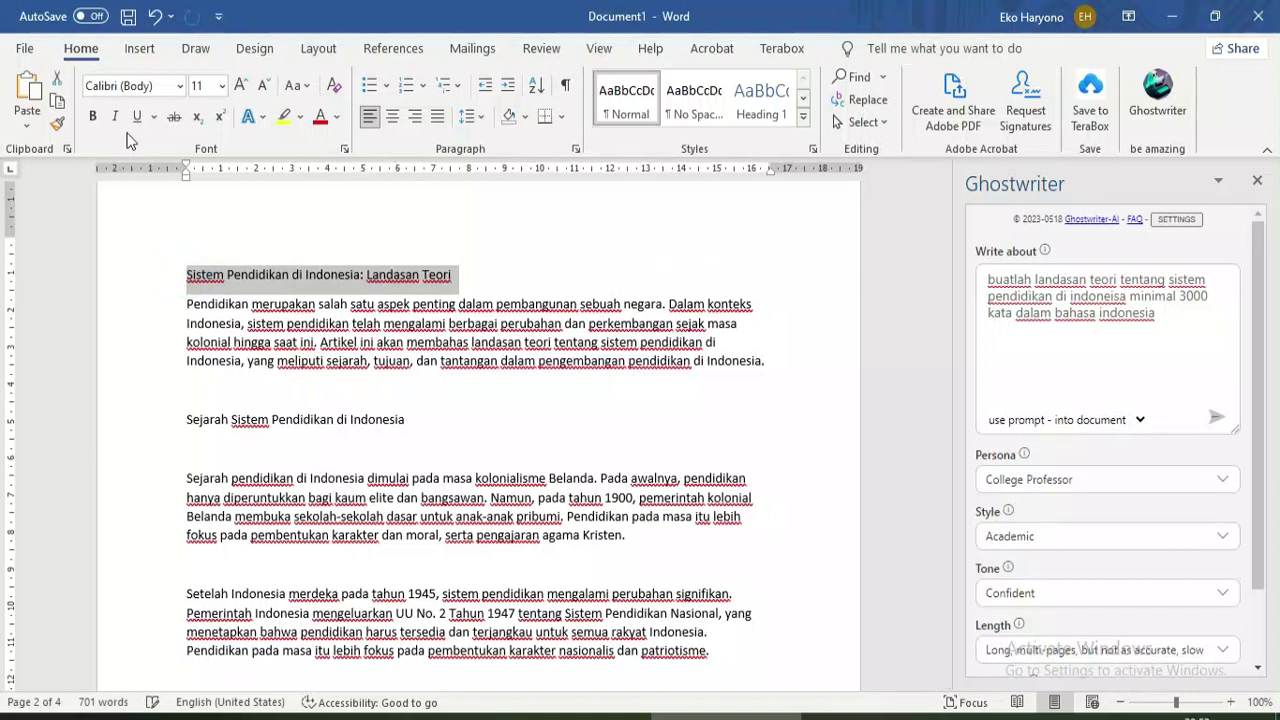
click(93, 116)
drag(187, 304, 763, 362)
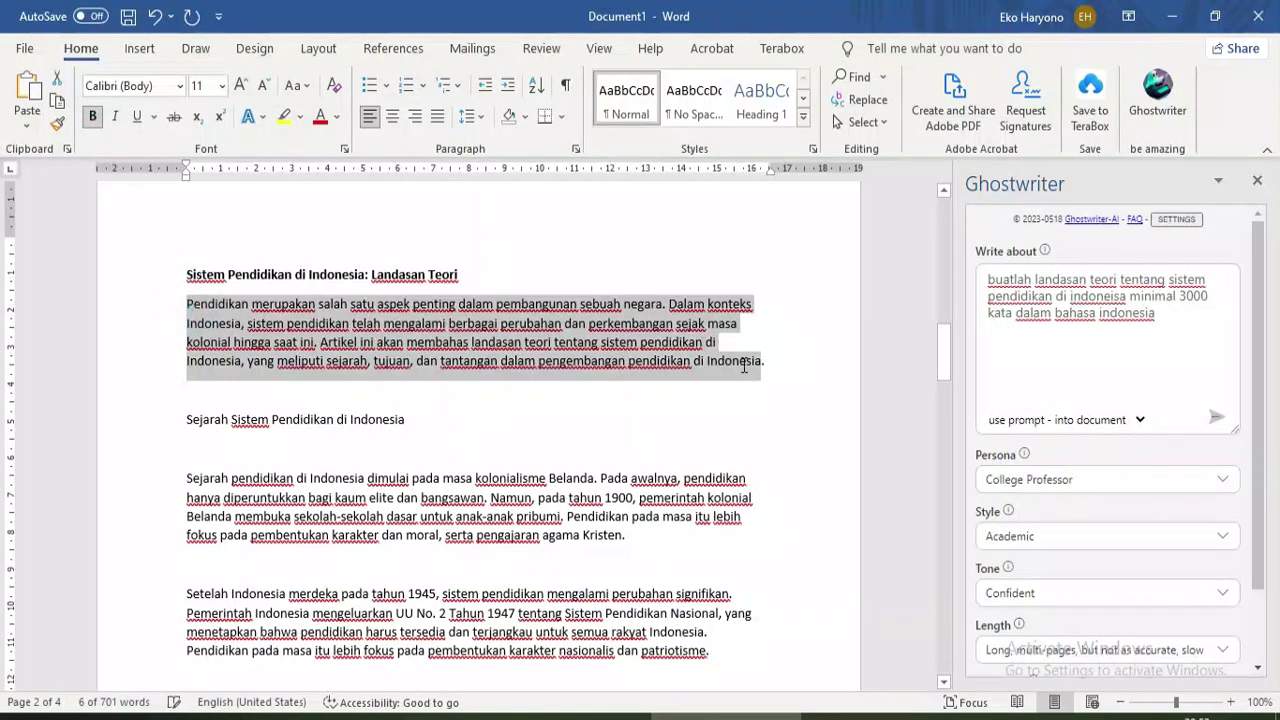
click(437, 116)
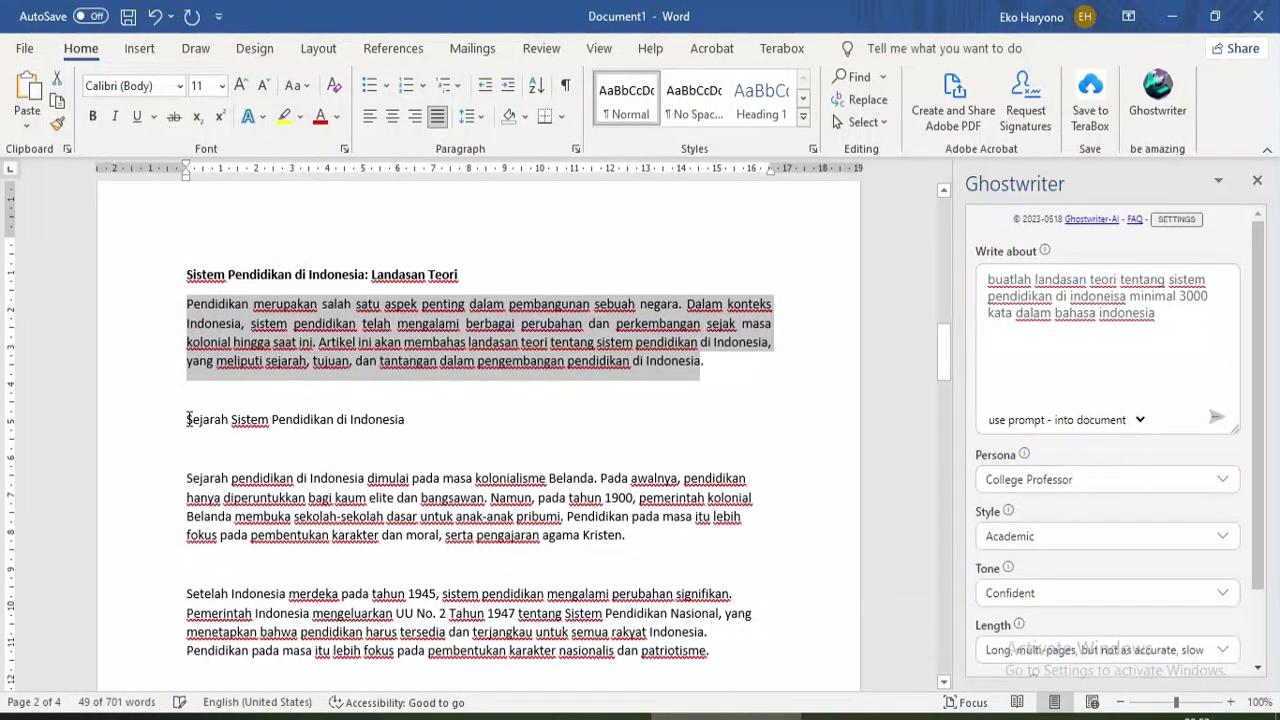
drag(187, 419, 410, 420)
click(93, 116)
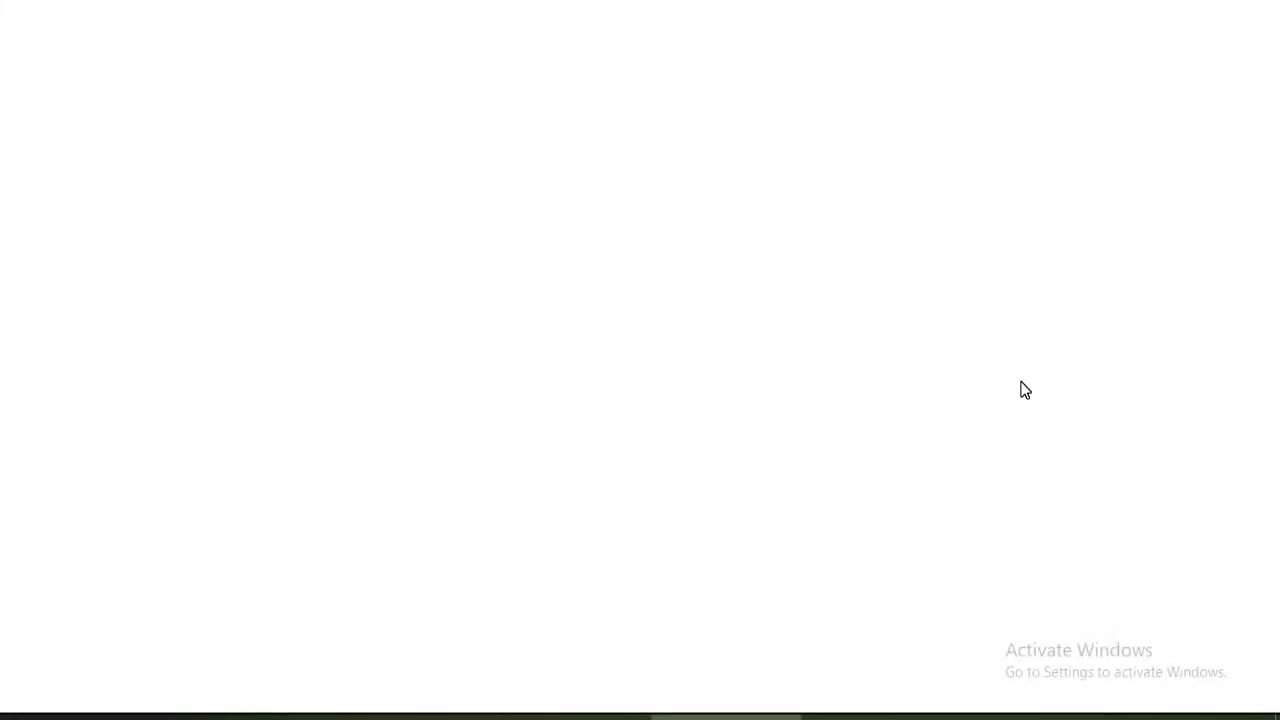
Step: Go to office.com and sign in to Microsoft 365
click(1173, 112)
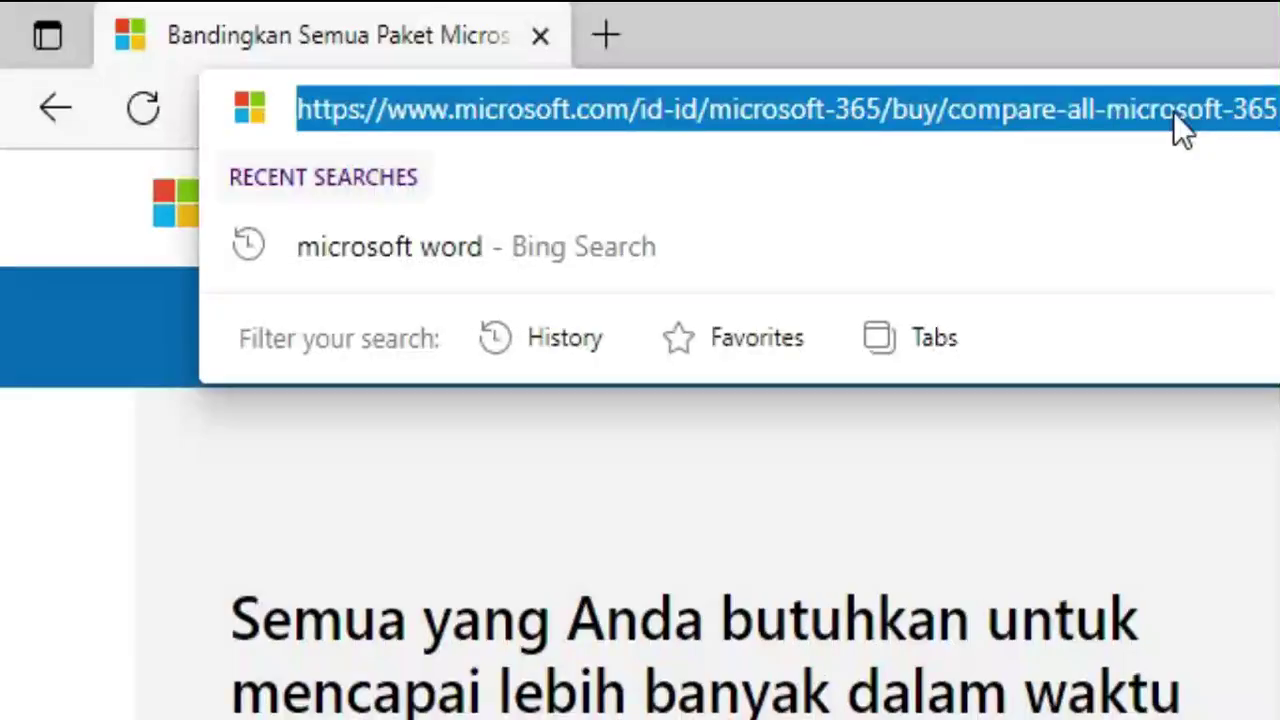
text(office)
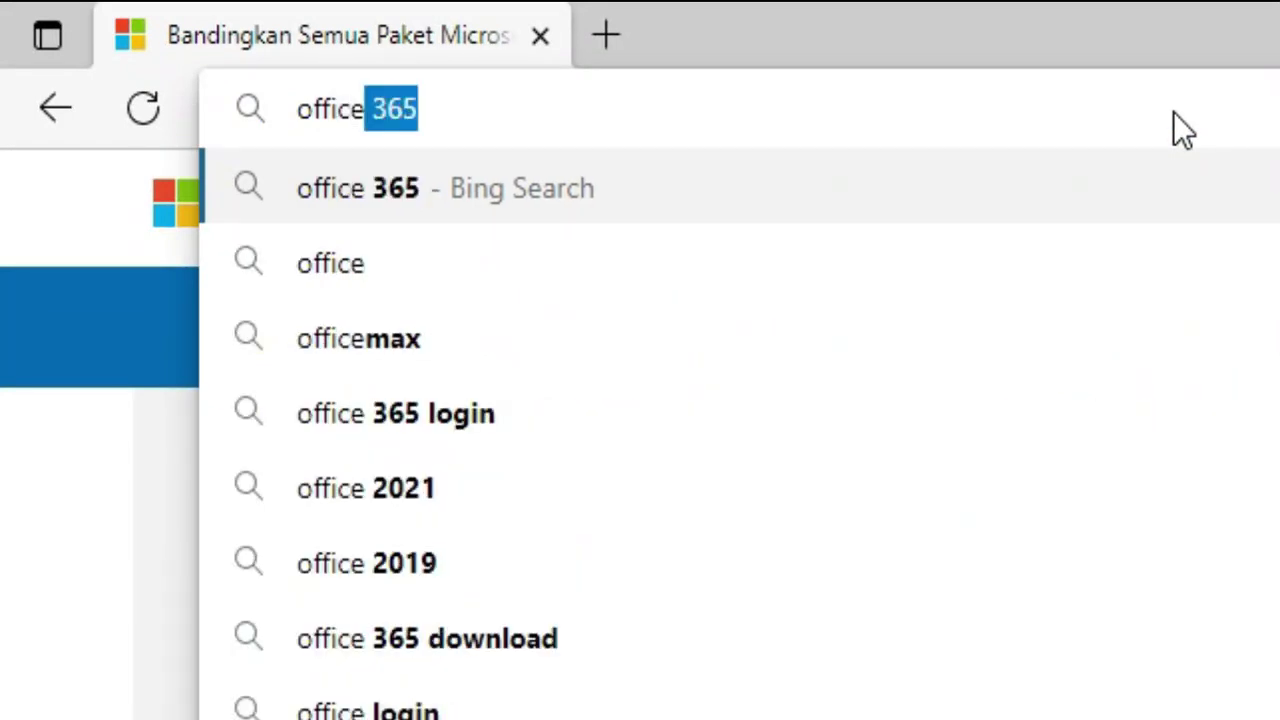
text(.com)
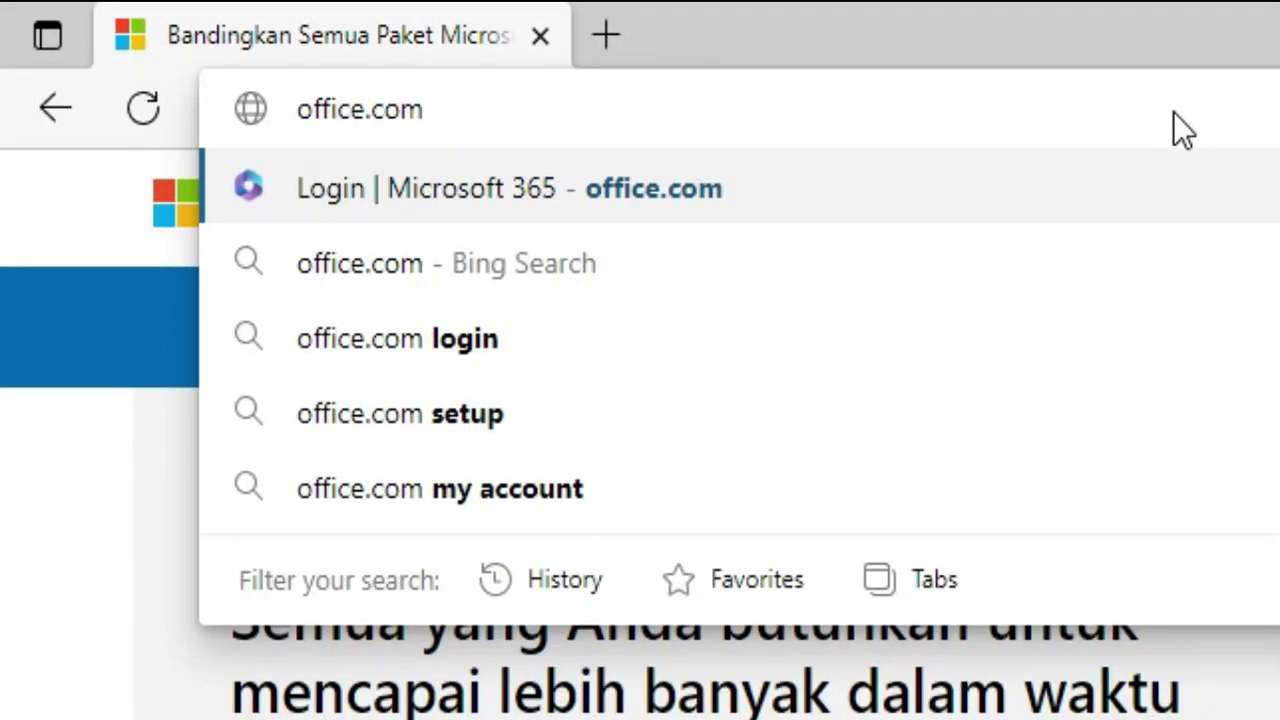
key(Return)
click(569, 534)
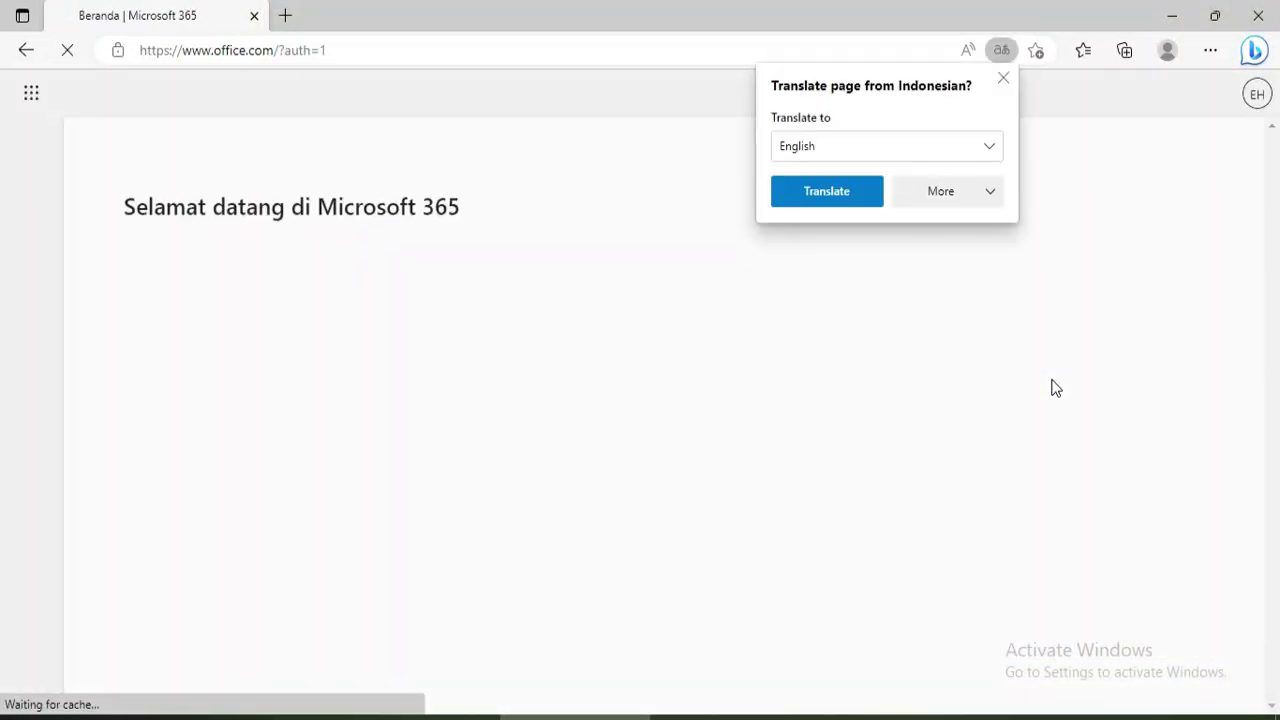
Step: Translate the page into Indonesian, dismiss the tip, and reach Word's start page
click(991, 146)
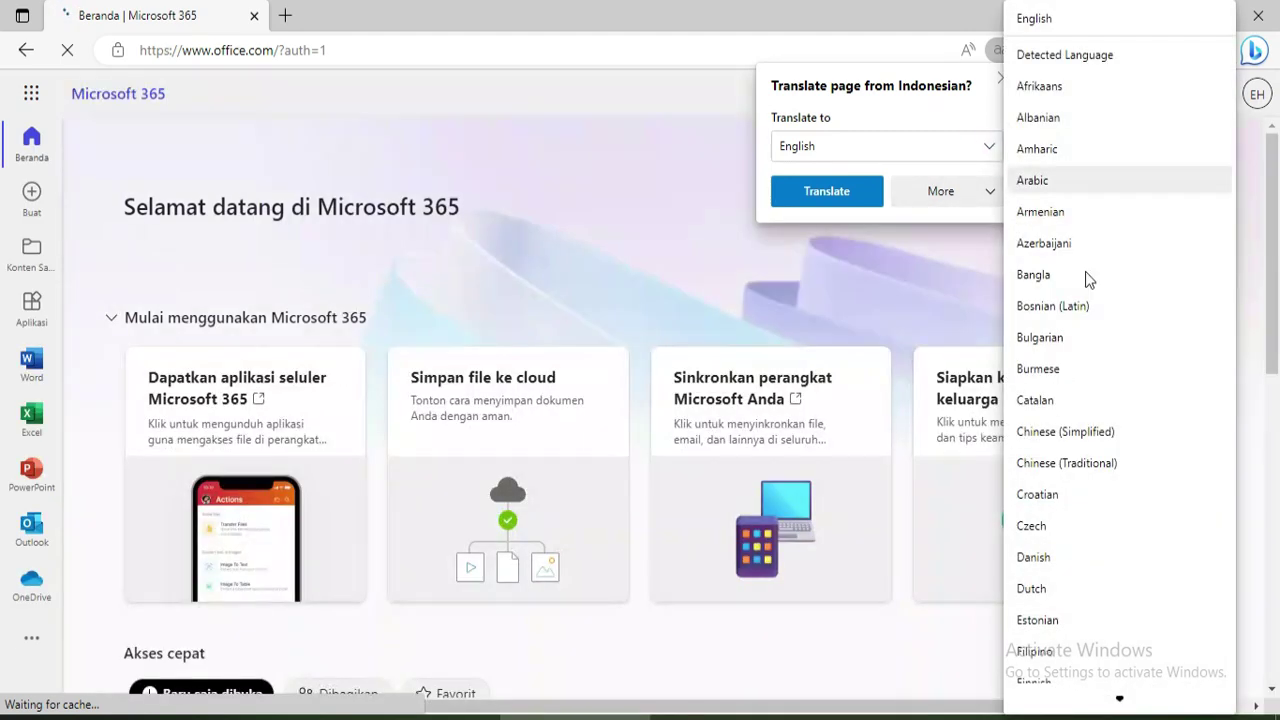
scroll(1087, 278, down, 2)
scroll(1082, 346, down, 1)
scroll(1086, 351, down, 1)
click(1060, 582)
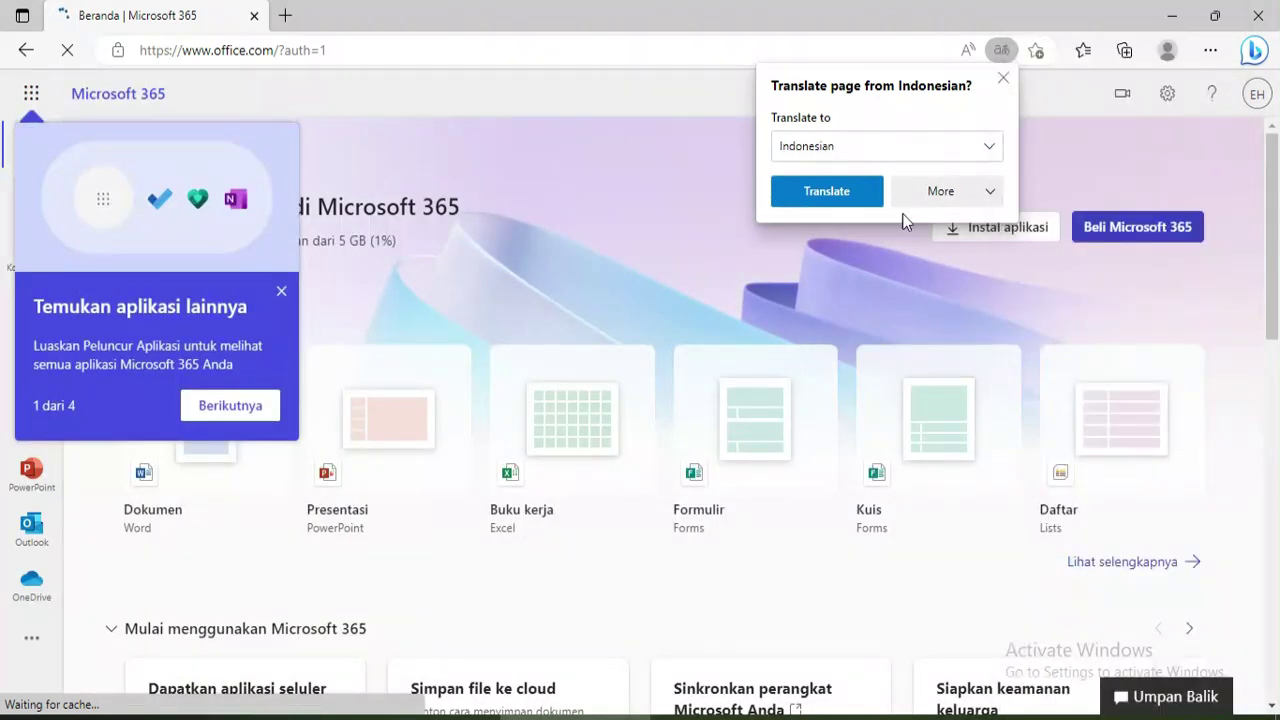
click(826, 191)
click(281, 291)
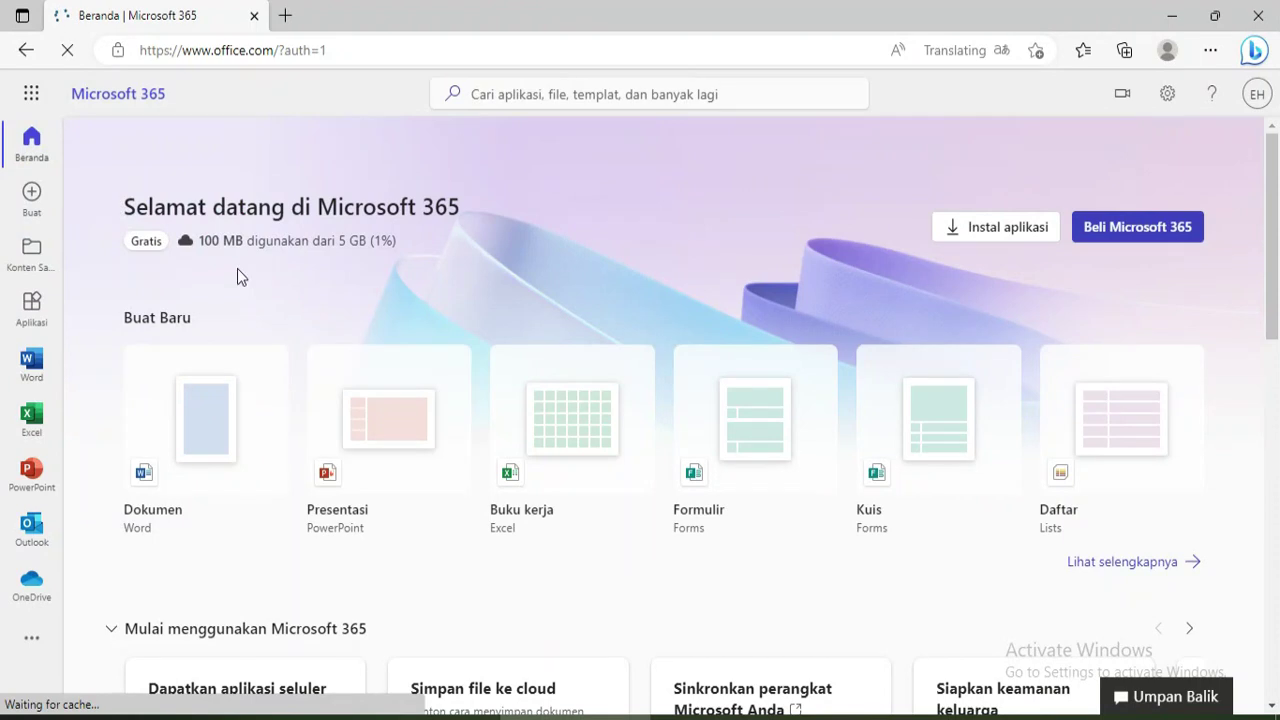
click(30, 362)
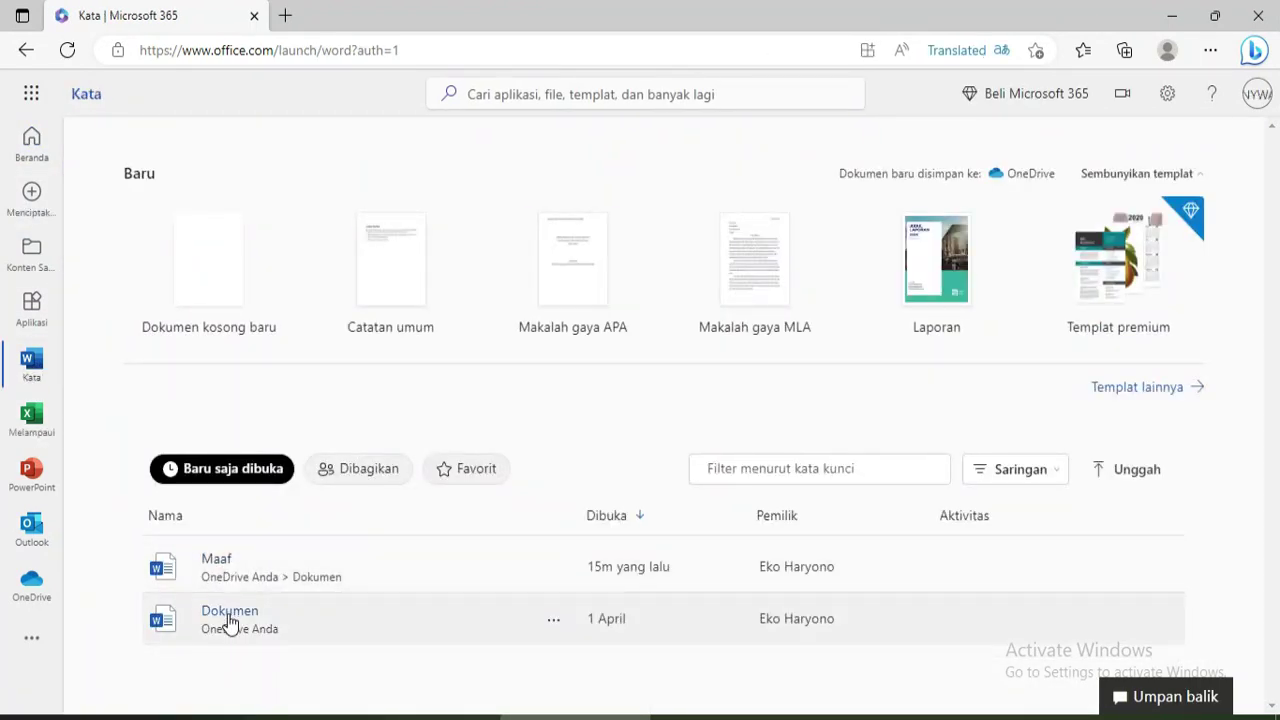
Step: Create a new blank web document and put the cursor in Bing Chat's 'Ask me anything' box
click(243, 352)
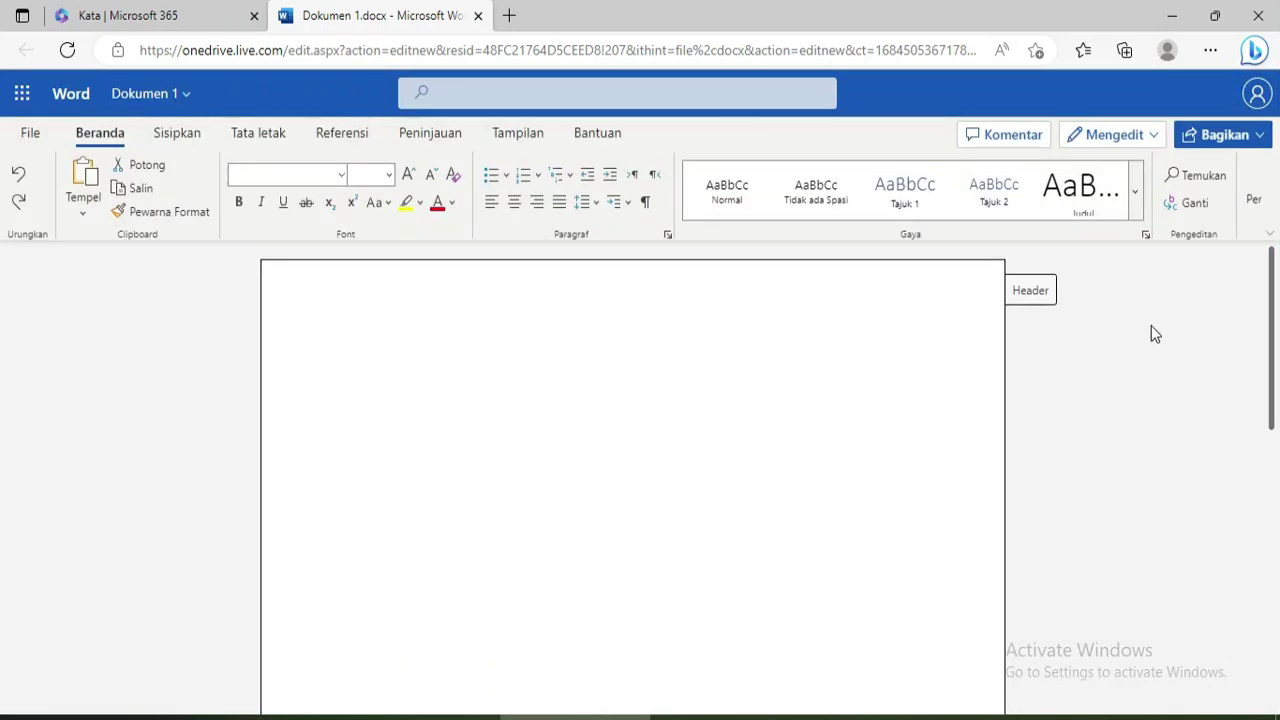
click(1253, 52)
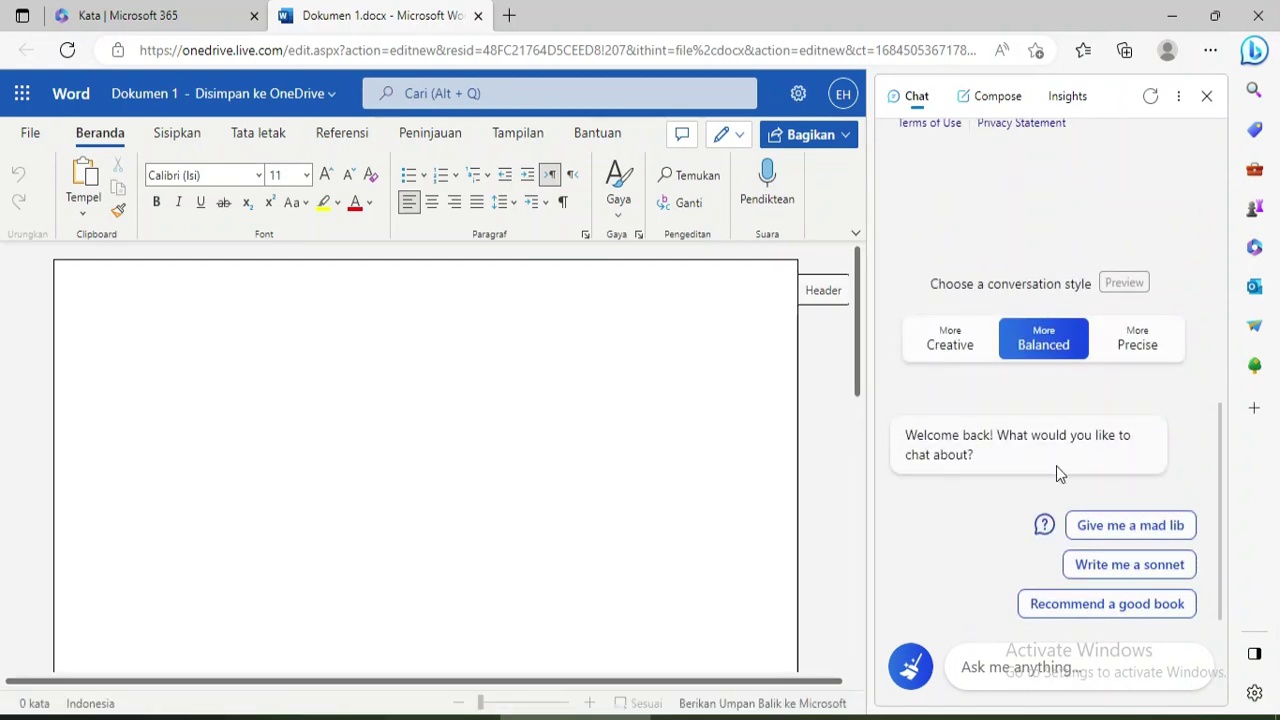
click(991, 649)
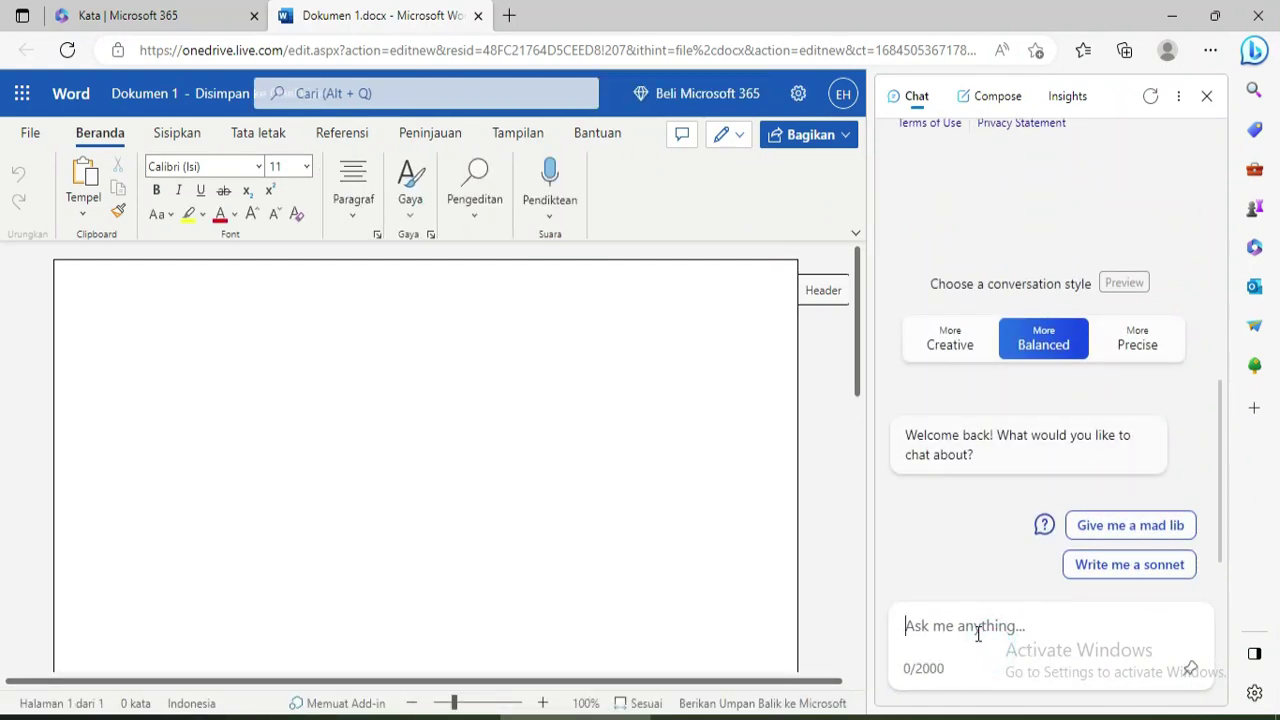
text(Buiatlah)
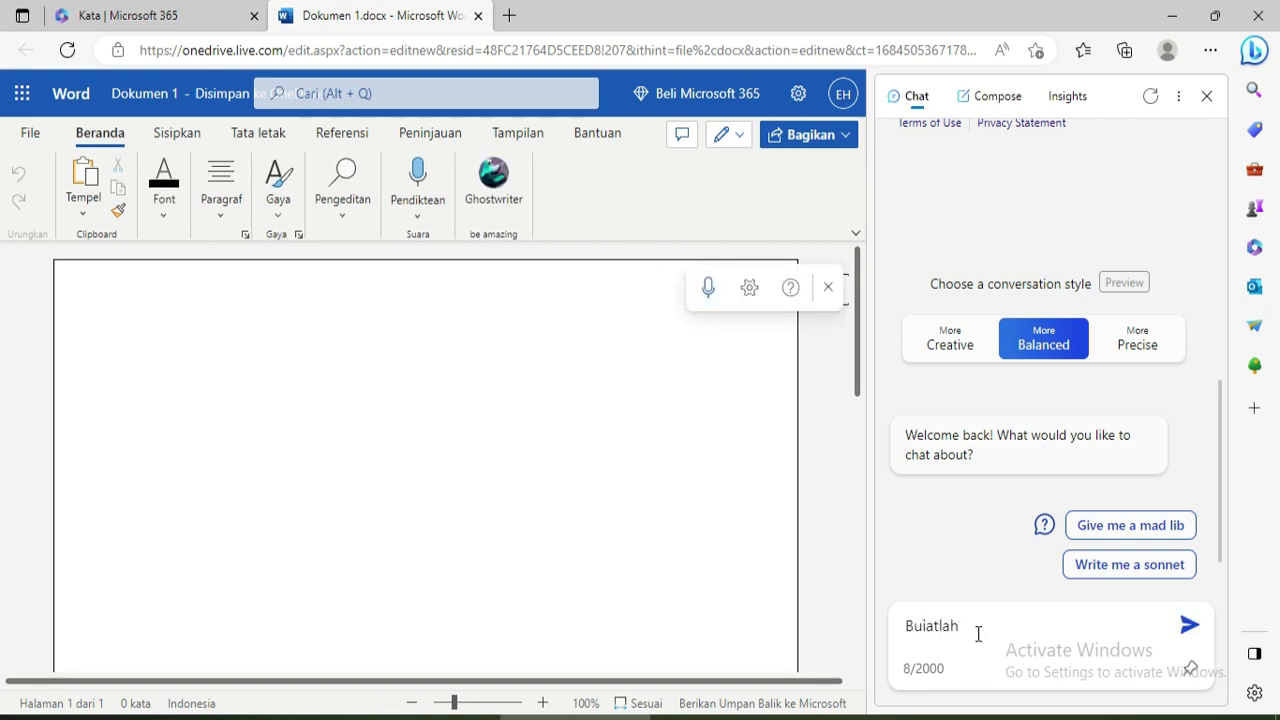
Step: Ask Bing Chat 'Buatlah soal tentang statistik minimal 5 soal' for five Indonesian statistics questions
key(BackSpace)
key(BackSpace)
key(BackSpace)
text(a)
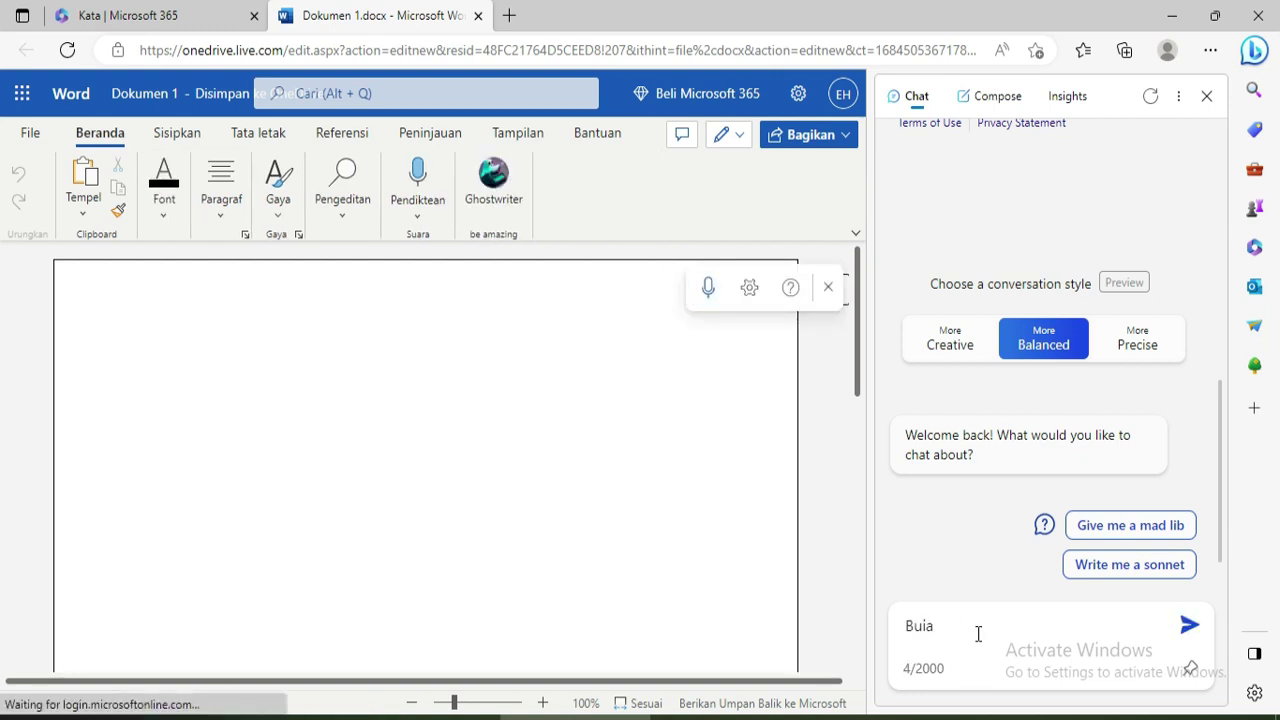
text(tlah soal te)
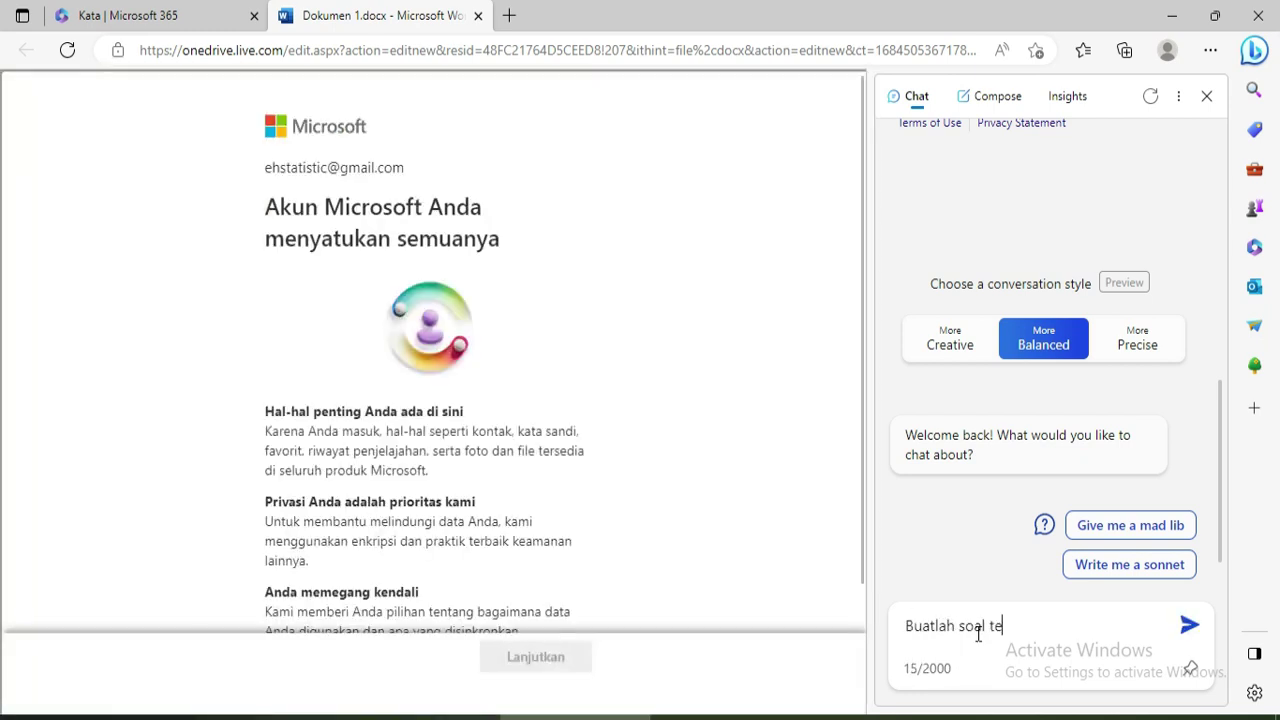
scroll(724, 495, down, 1)
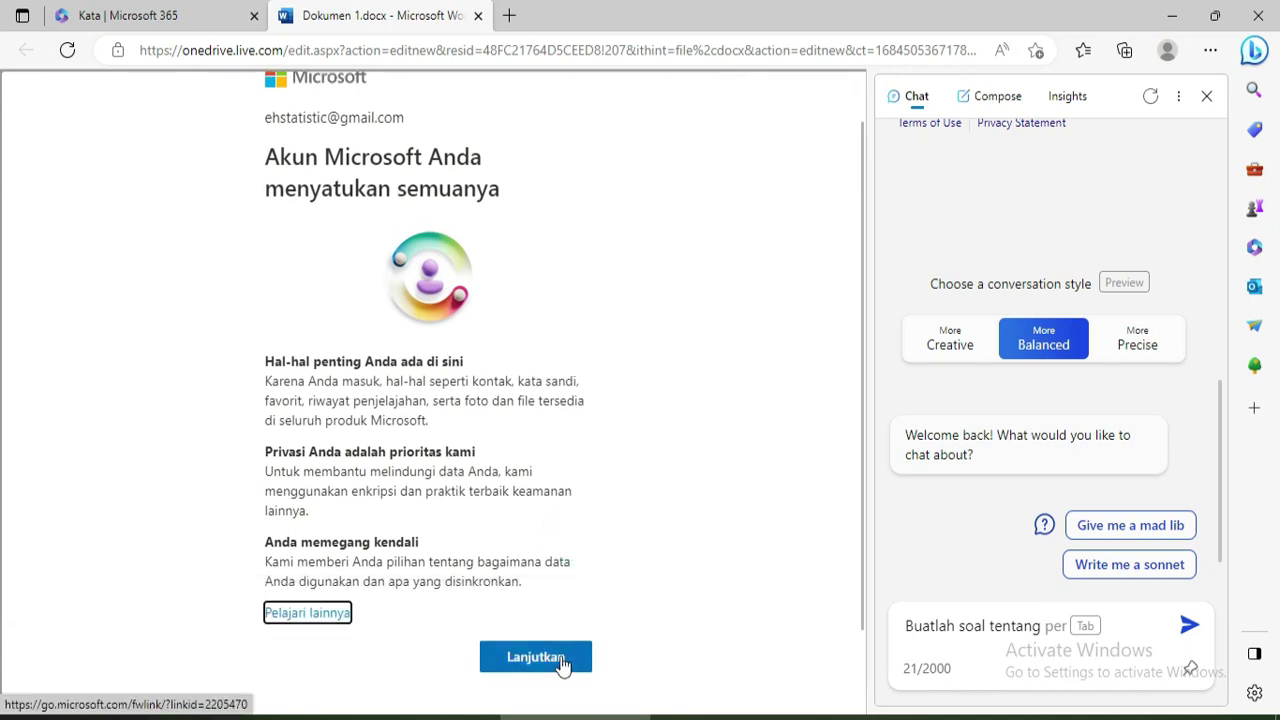
click(560, 660)
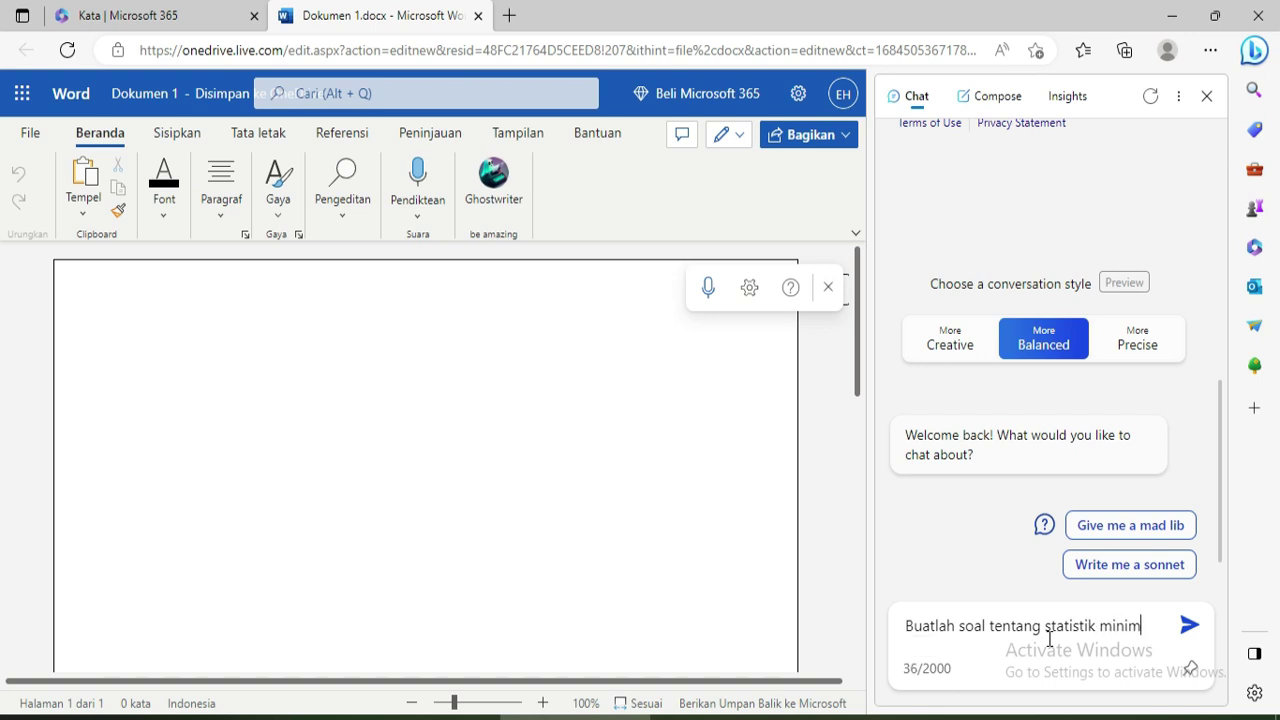
text(statistik minimal 5 soal)
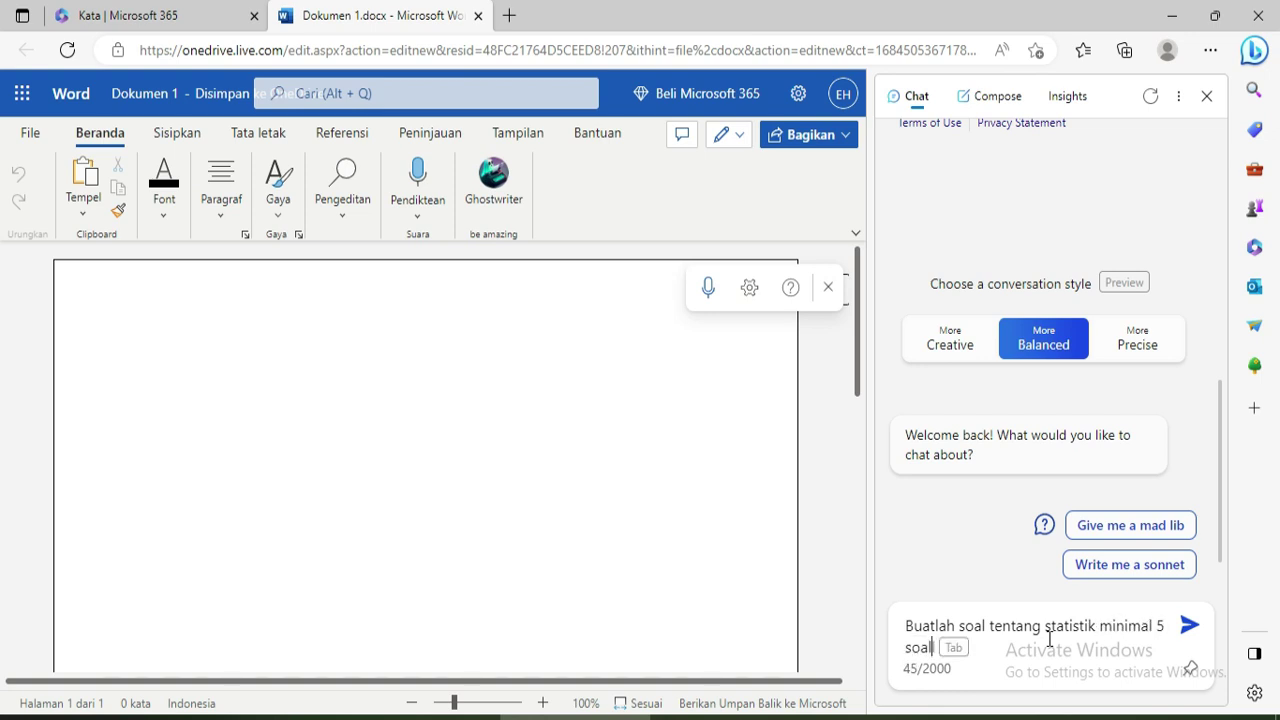
key(Return)
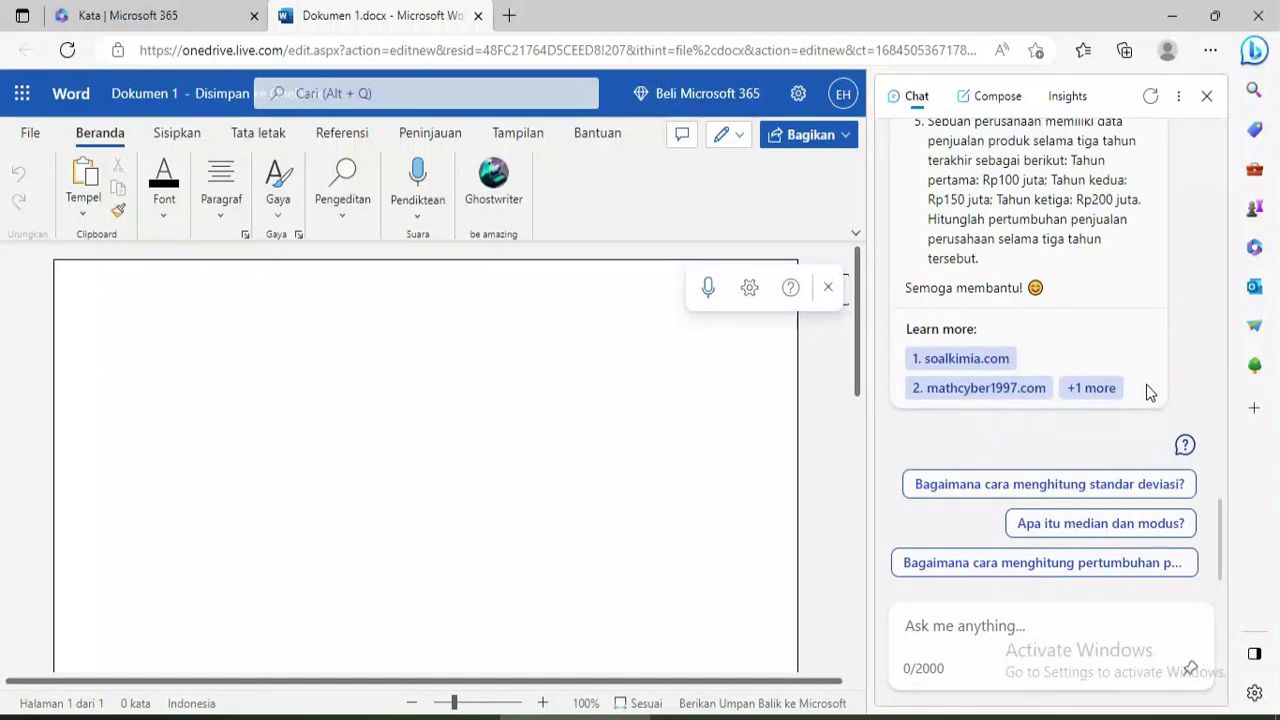
scroll(1146, 390, up, 5)
scroll(1146, 394, up, 5)
Step: Copy Bing's five statistics questions and paste them at the start of Dokumen 1
click(1148, 306)
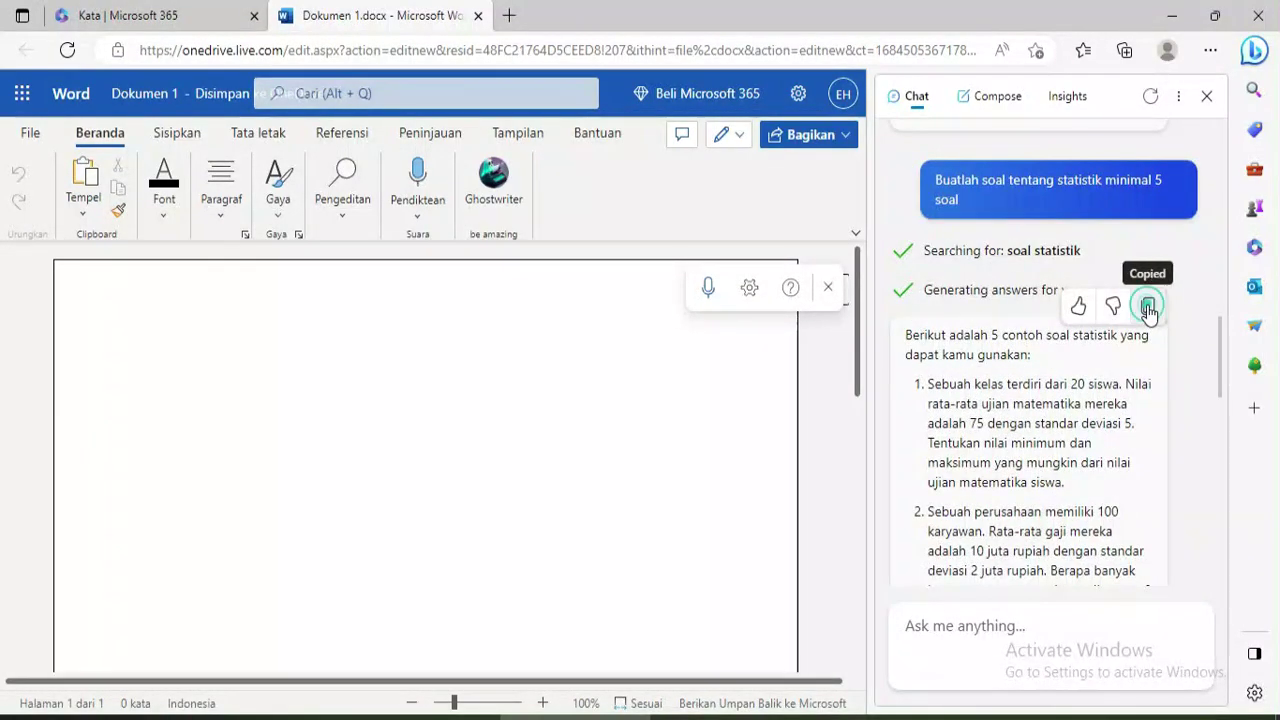
click(218, 338)
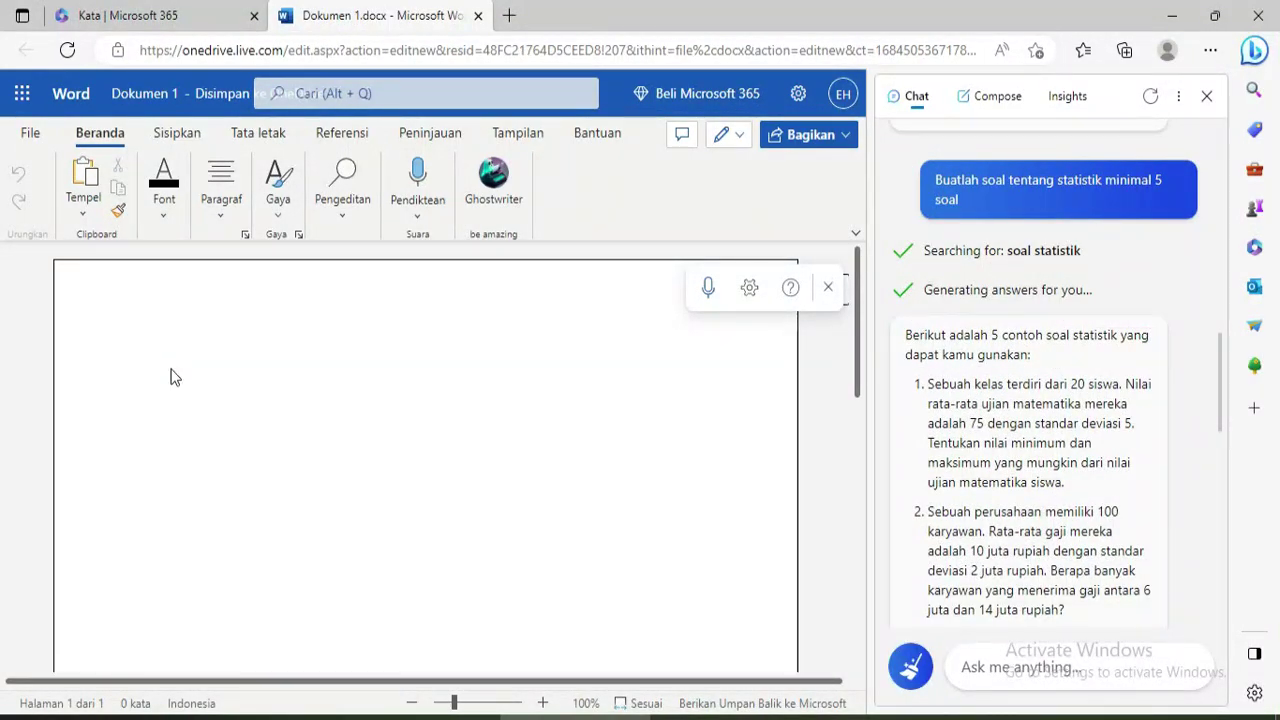
right_click(170, 377)
click(230, 137)
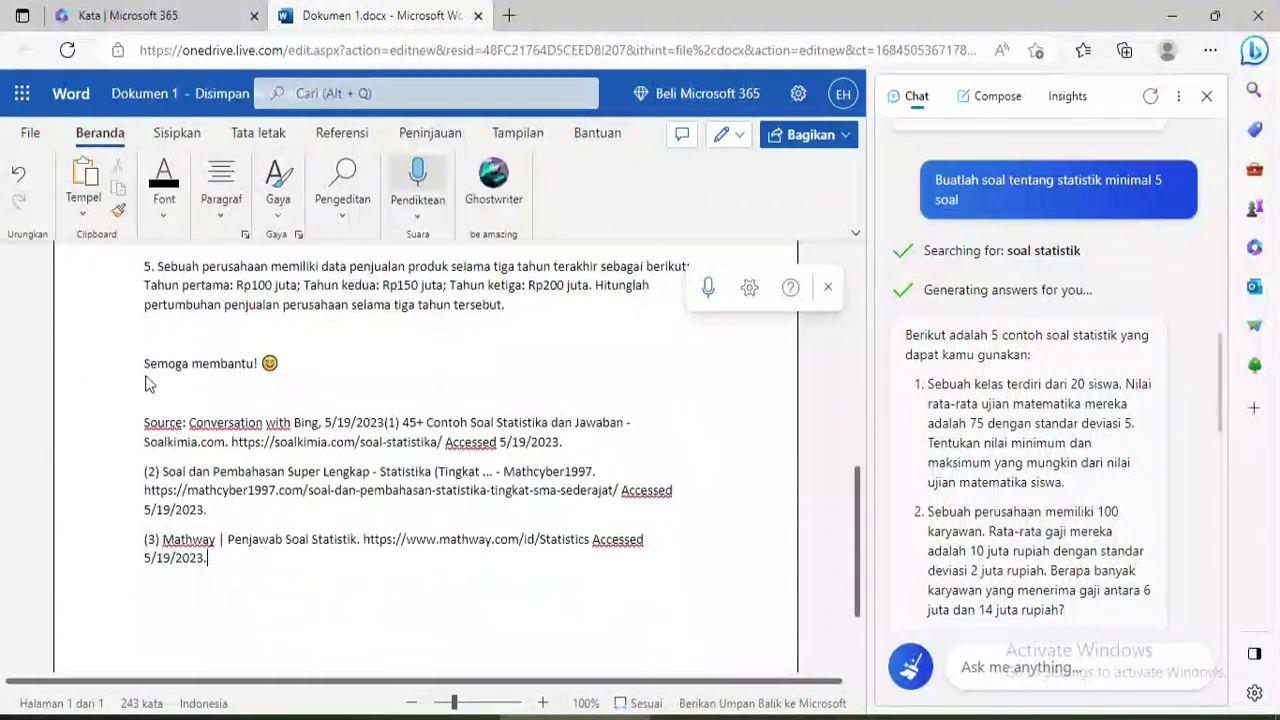
Step: Delete the pasted 'Semoga membantu!' closing line and source citations
drag(145, 364, 300, 560)
key(BackSpace)
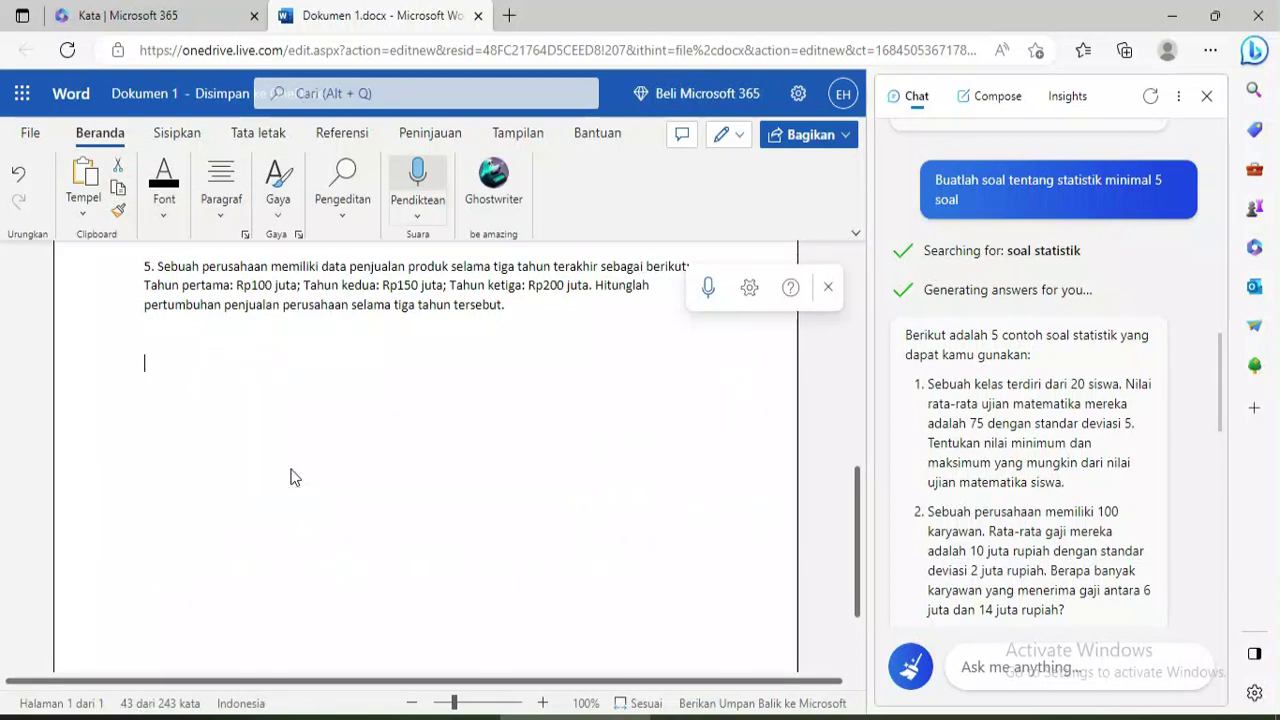
scroll(294, 477, up, 2)
scroll(377, 491, up, 3)
scroll(1100, 540, down, 5)
Step: Ask Bing Chat 'buatlah judul tema penelitian skripsi' for thesis research topic ideas
scroll(1100, 540, down, 5)
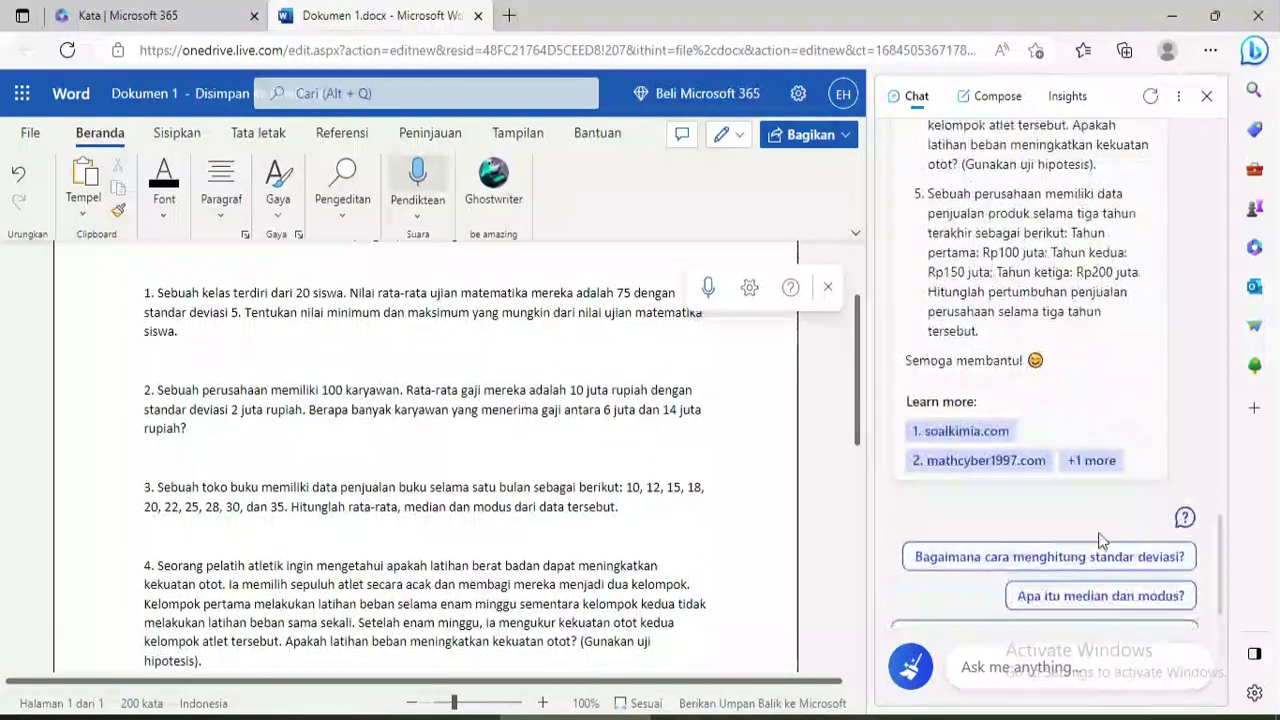
click(1050, 668)
text(buatlah ju)
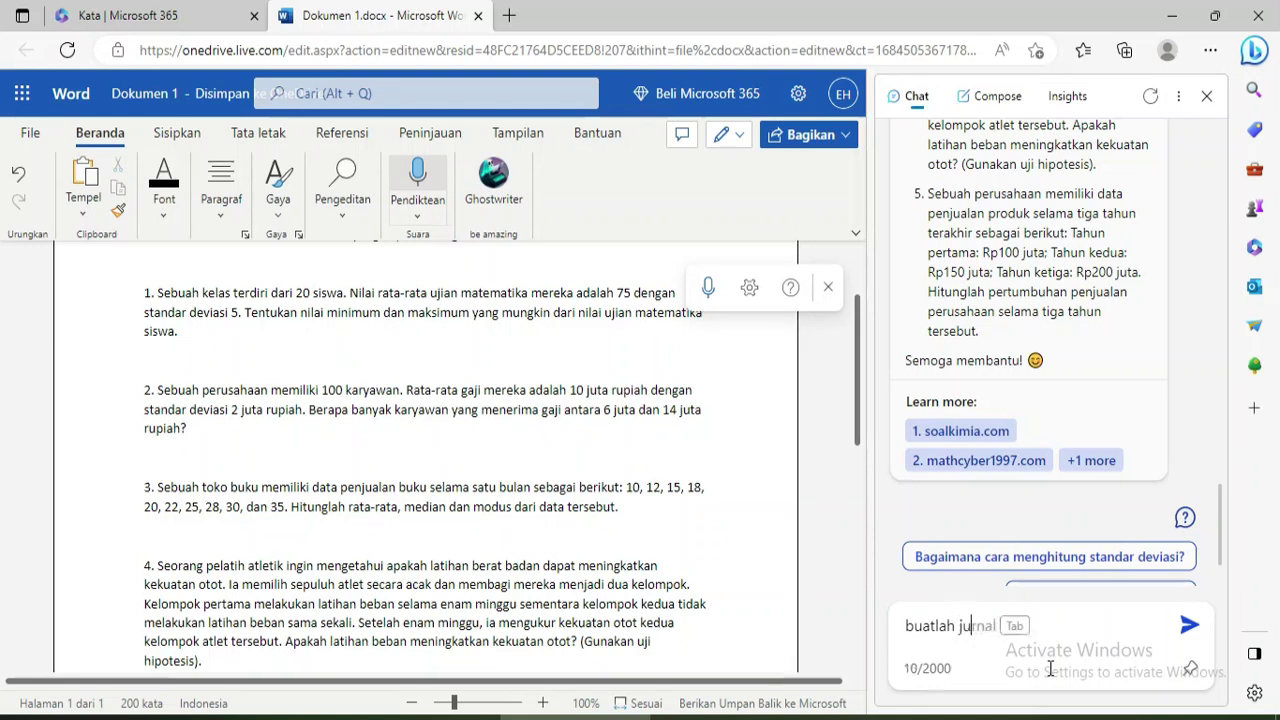
text(litian skripsi)
key(Return)
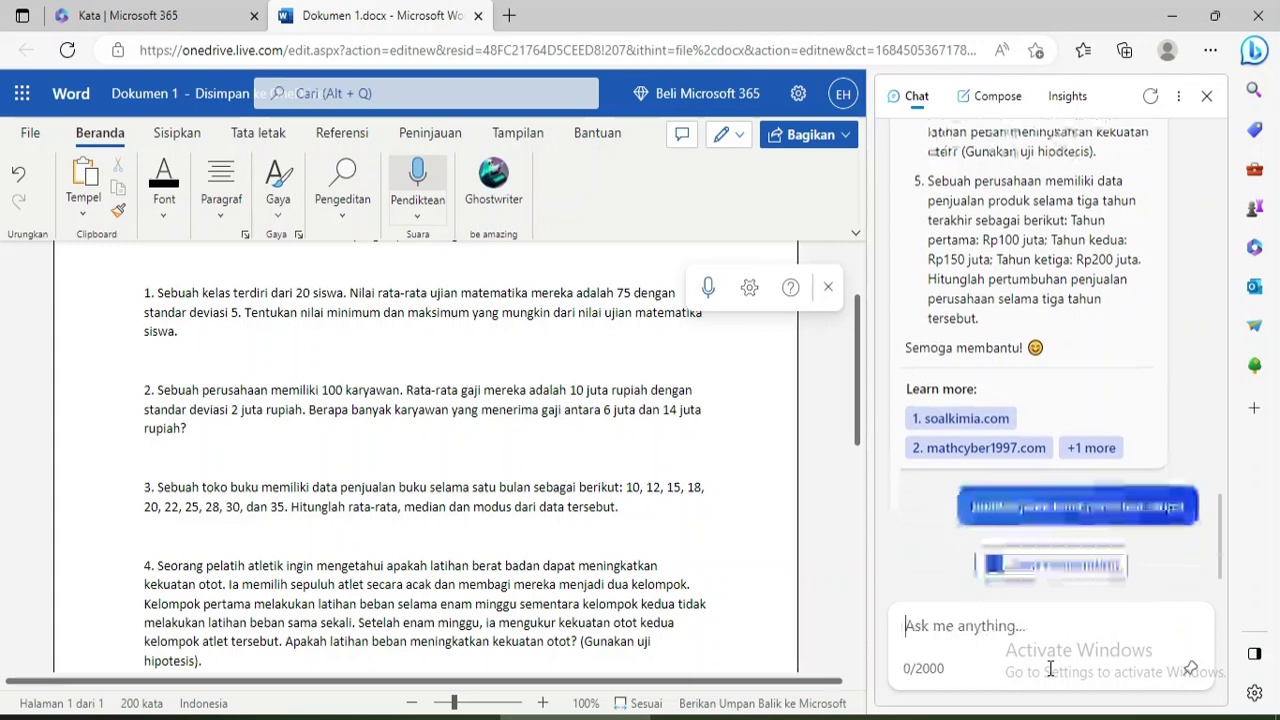
scroll(600, 460, down, 5)
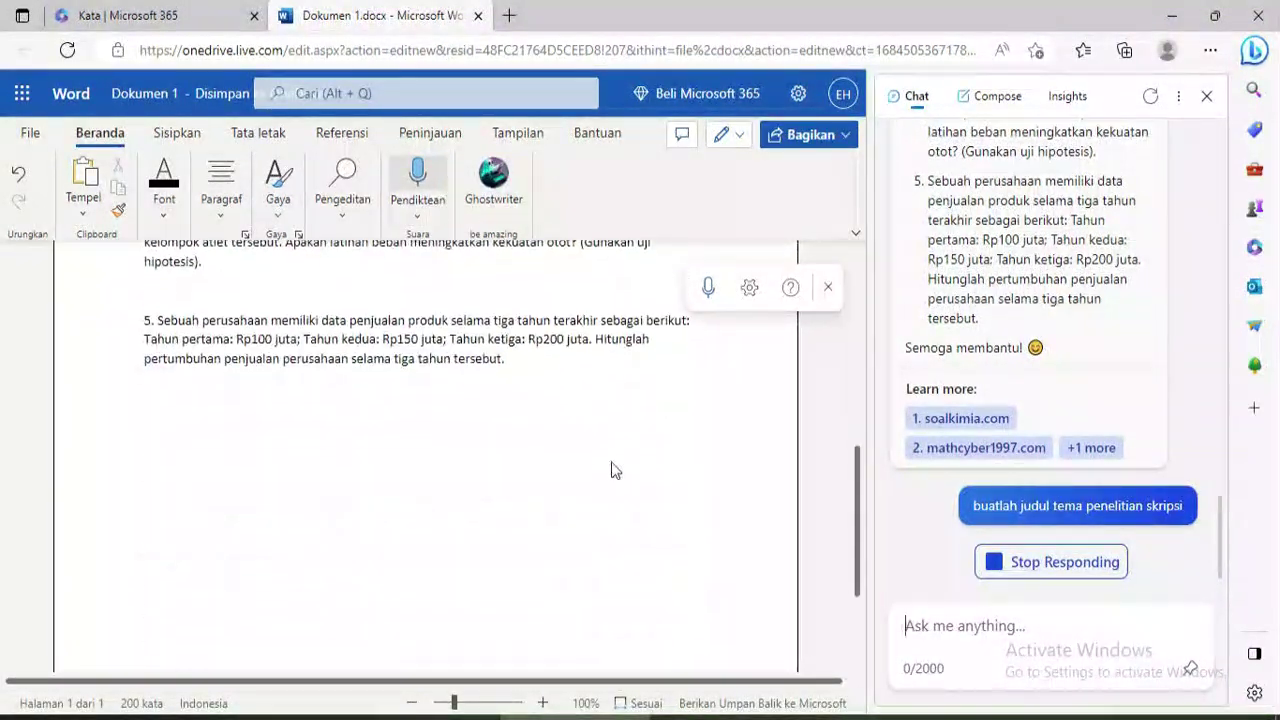
scroll(613, 471, down, 4)
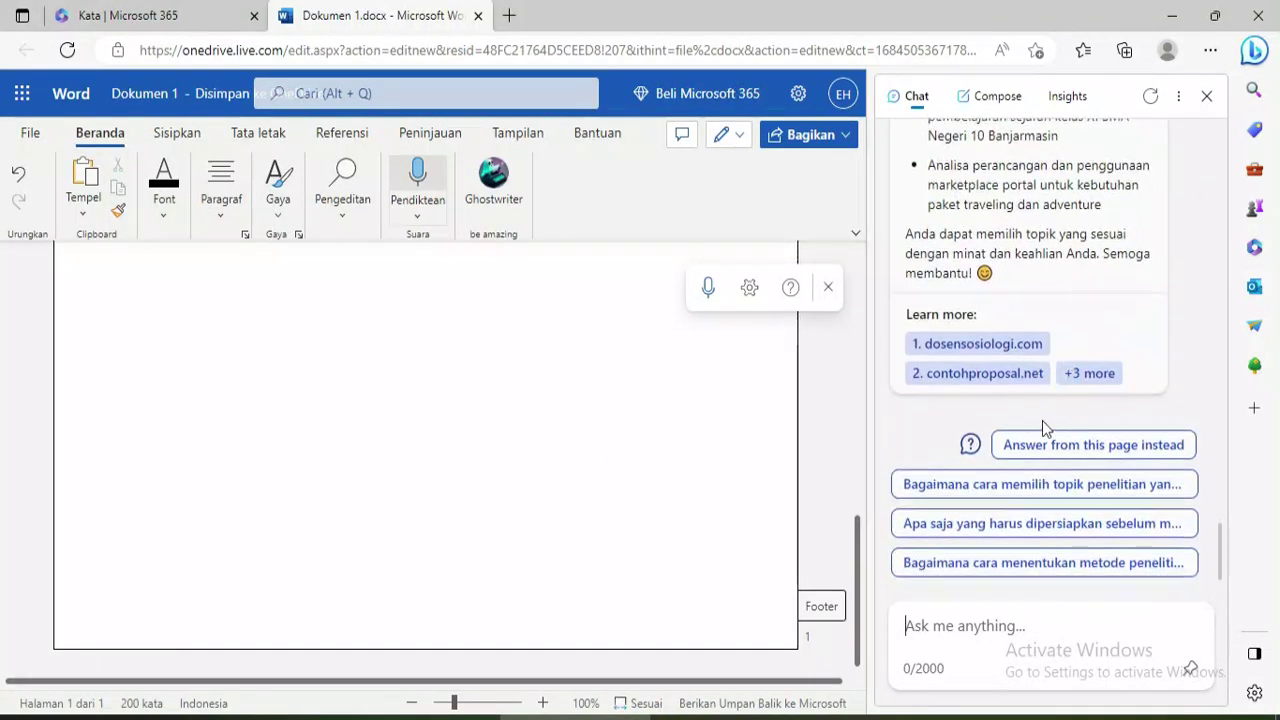
scroll(1118, 450, up, 10)
Step: Copy the thesis topic answer and paste it after the statistics questions in the document
click(1146, 270)
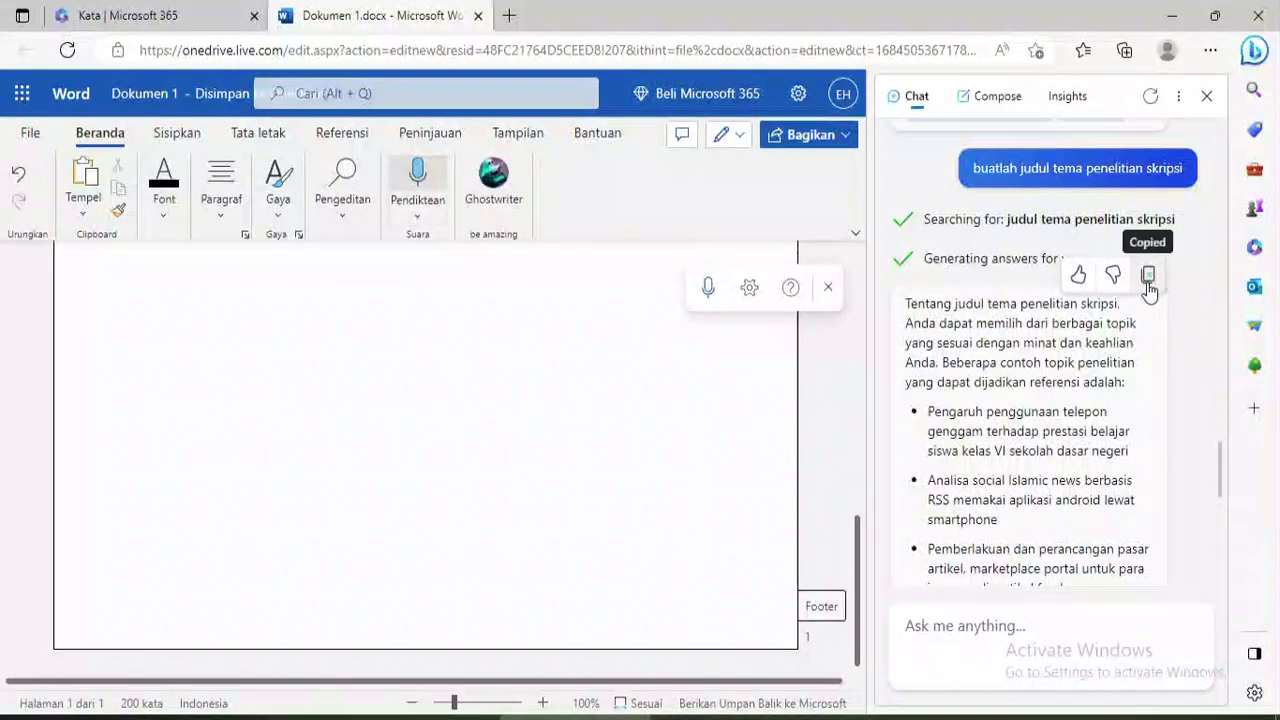
scroll(345, 400, up, 5)
scroll(340, 470, down, 3)
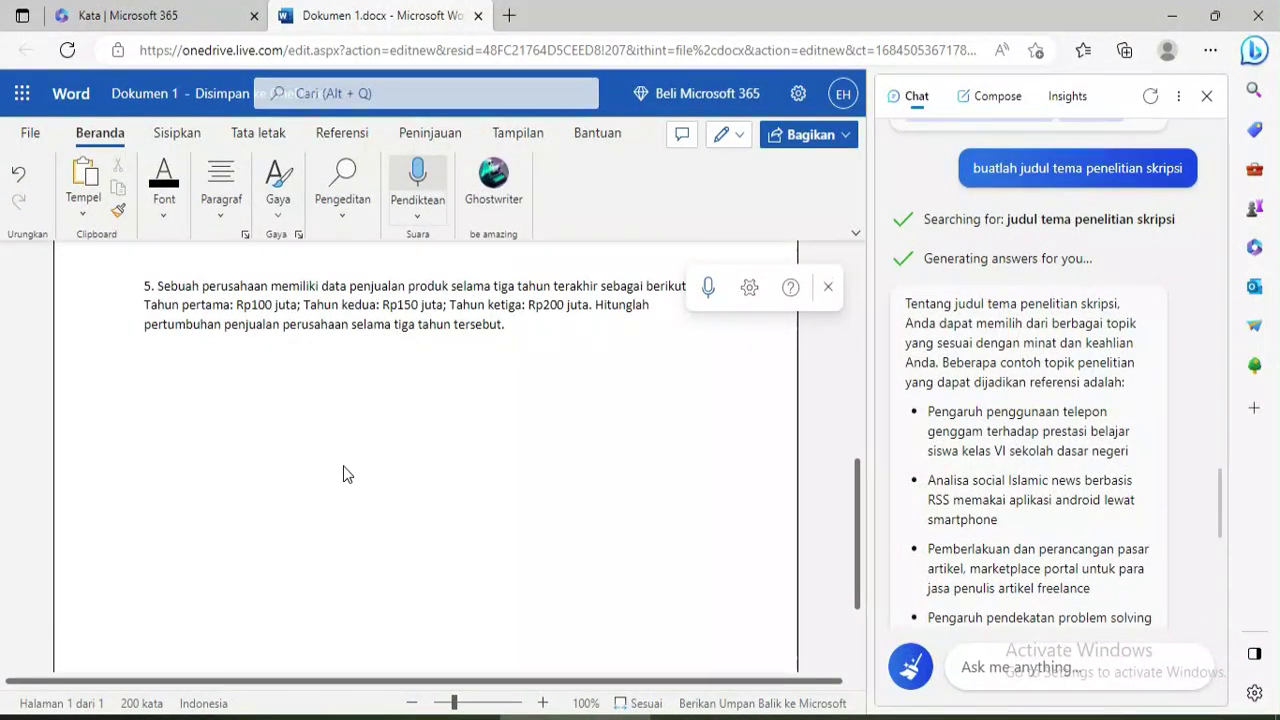
key(ctrl+v)
scroll(549, 454, up, 5)
scroll(551, 463, up, 5)
Step: Request 'Buatlah artikel blog tentang chatgpt minimal 5 paragraf' and place the cursor for the article
scroll(1113, 466, down, 1)
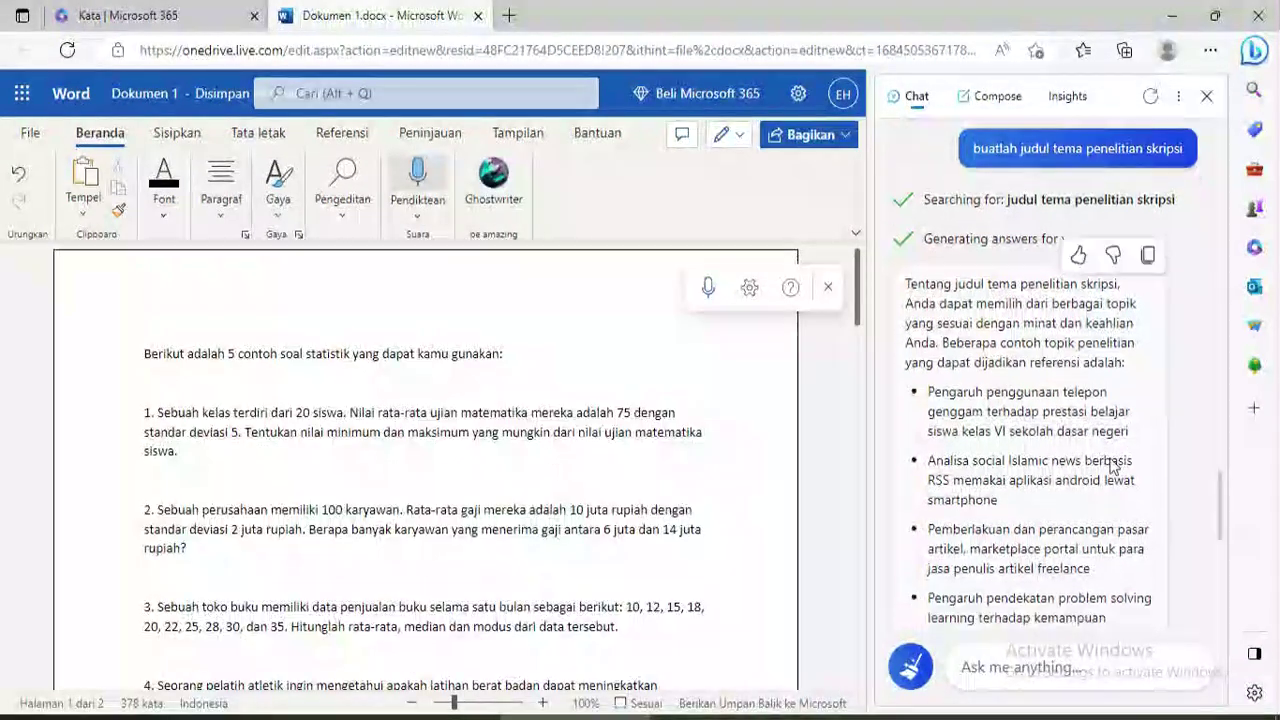
scroll(1113, 466, down, 3)
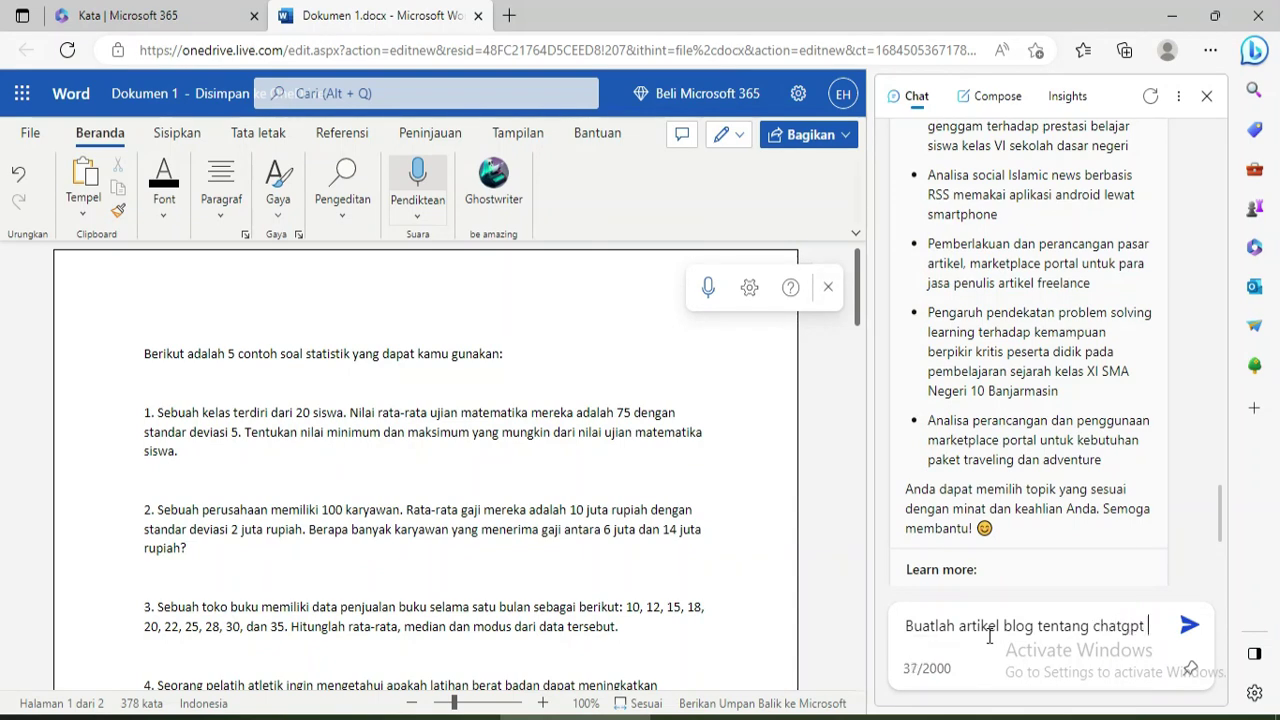
text(Buatlah artikel blog tentang chatgpt minimal 5 paragraf)
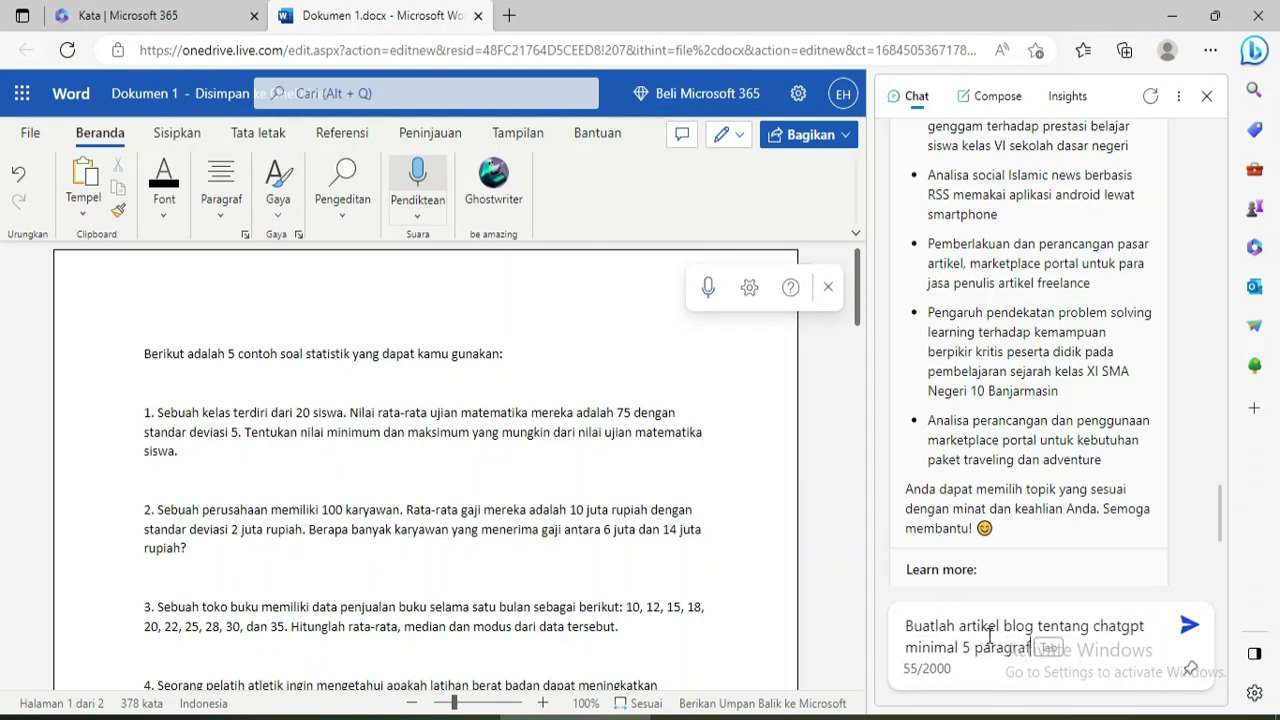
key(Return)
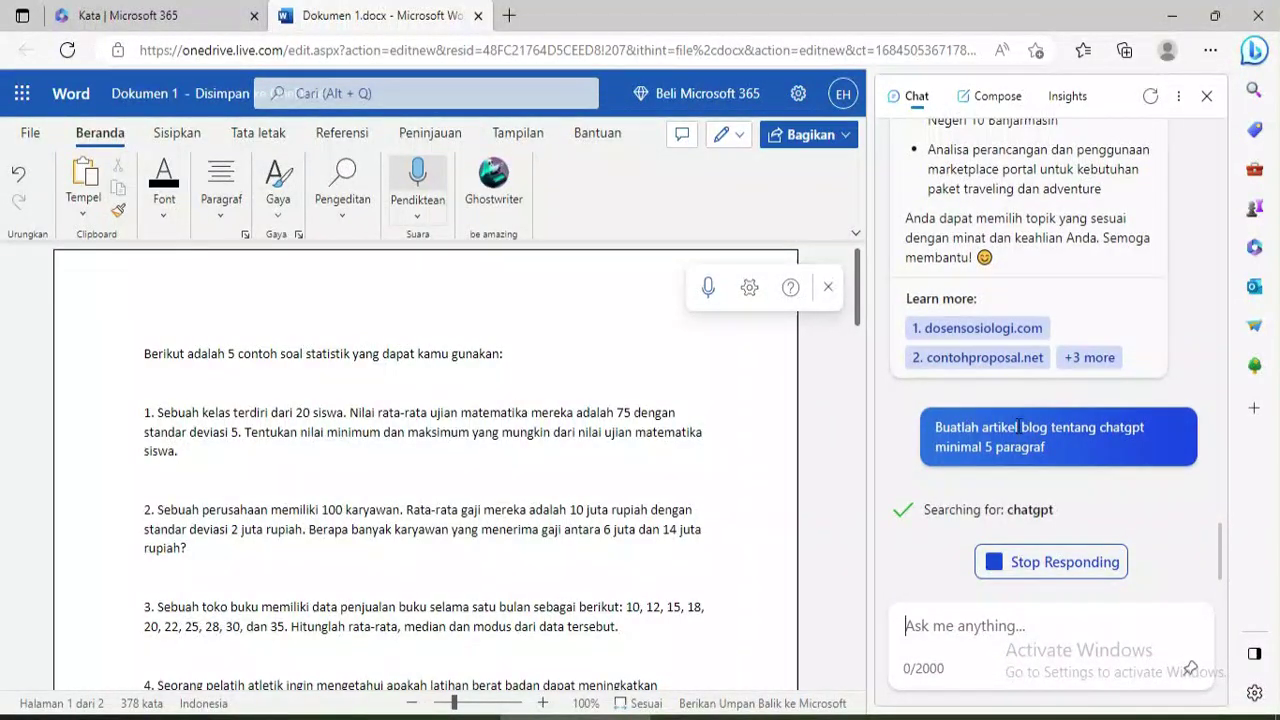
scroll(627, 443, down, 10)
scroll(627, 443, down, 5)
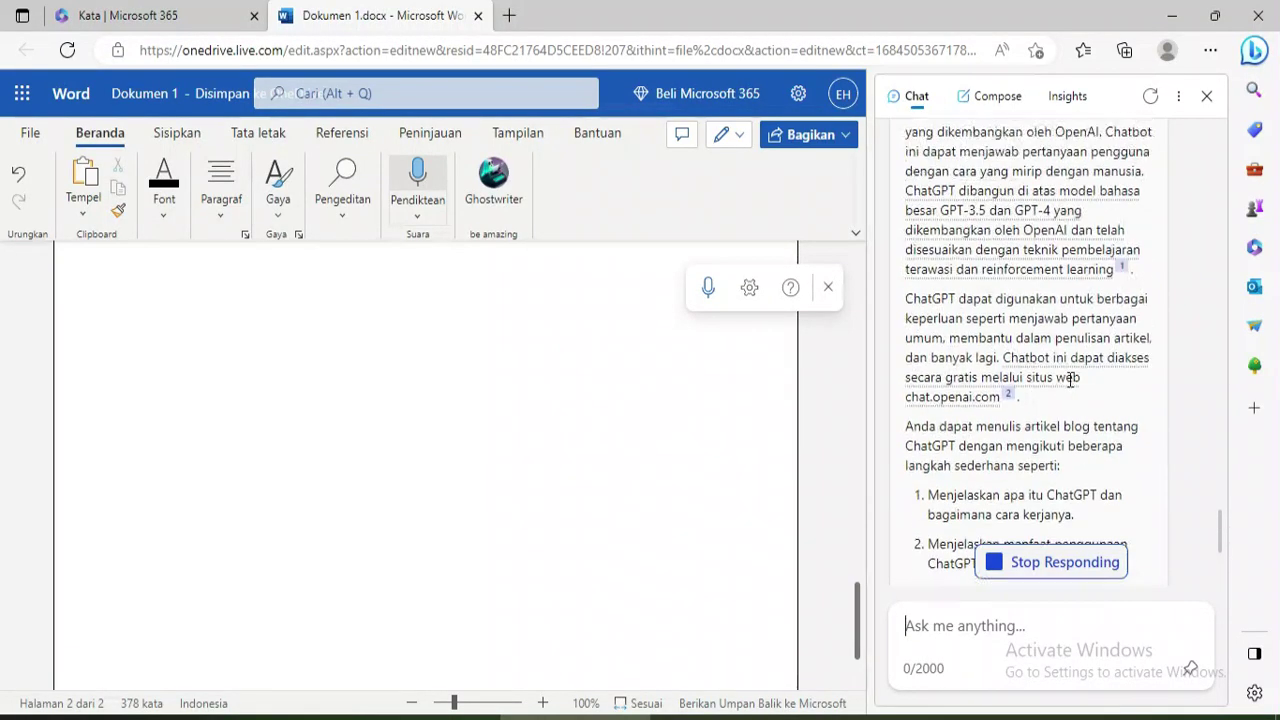
scroll(1068, 385, up, 2)
scroll(1070, 390, up, 8)
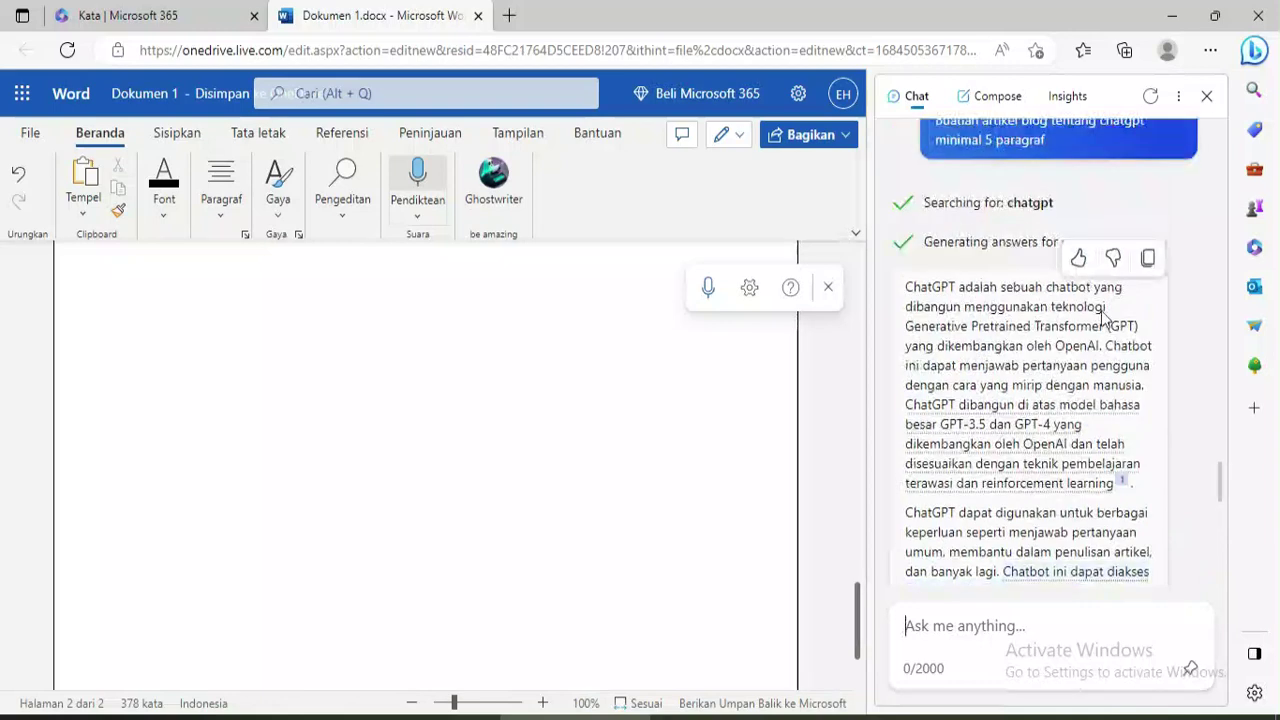
click(244, 382)
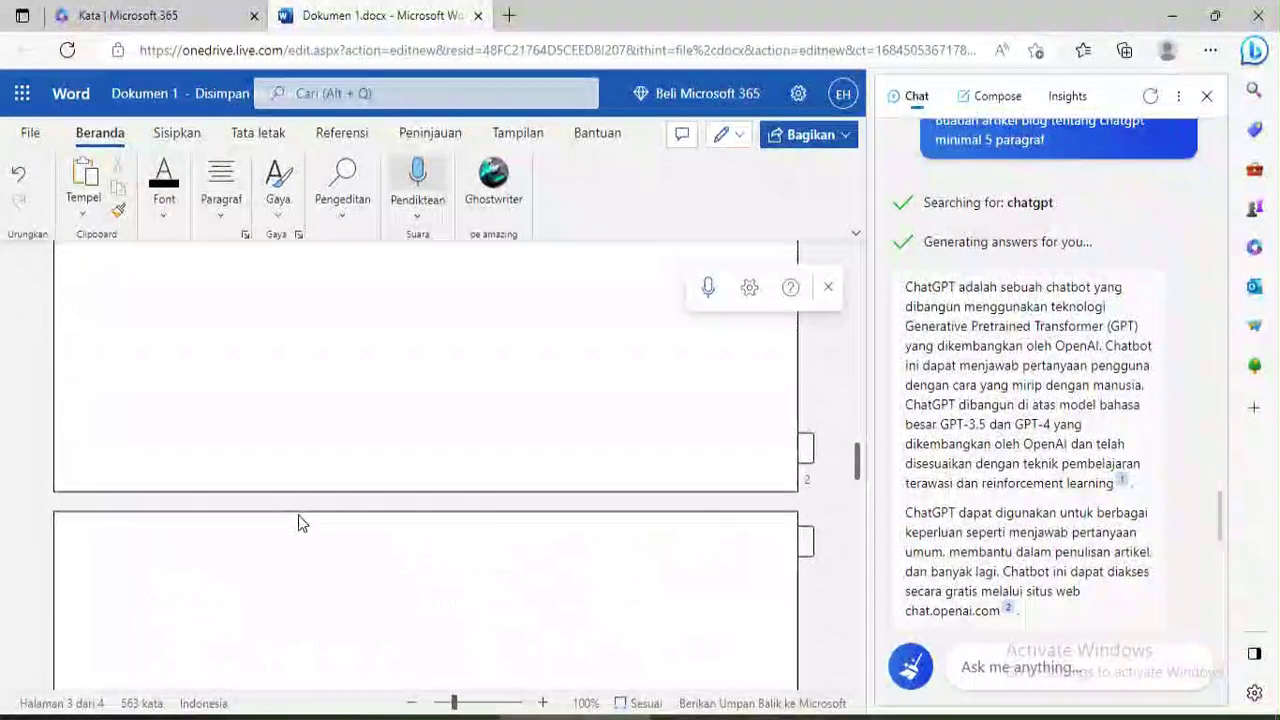
Step: Justify the first and second paragraphs of the ChatGPT article
click(224, 214)
click(282, 267)
scroll(349, 416, down, 1)
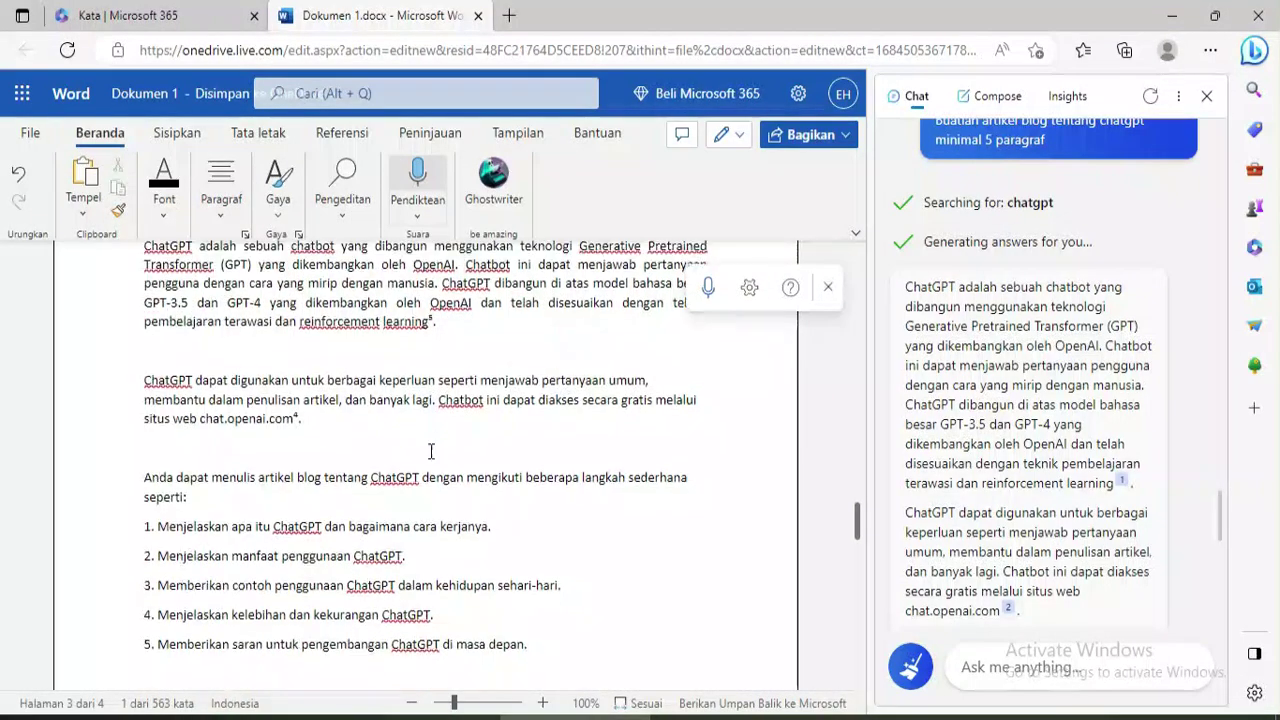
double_click(245, 379)
click(221, 199)
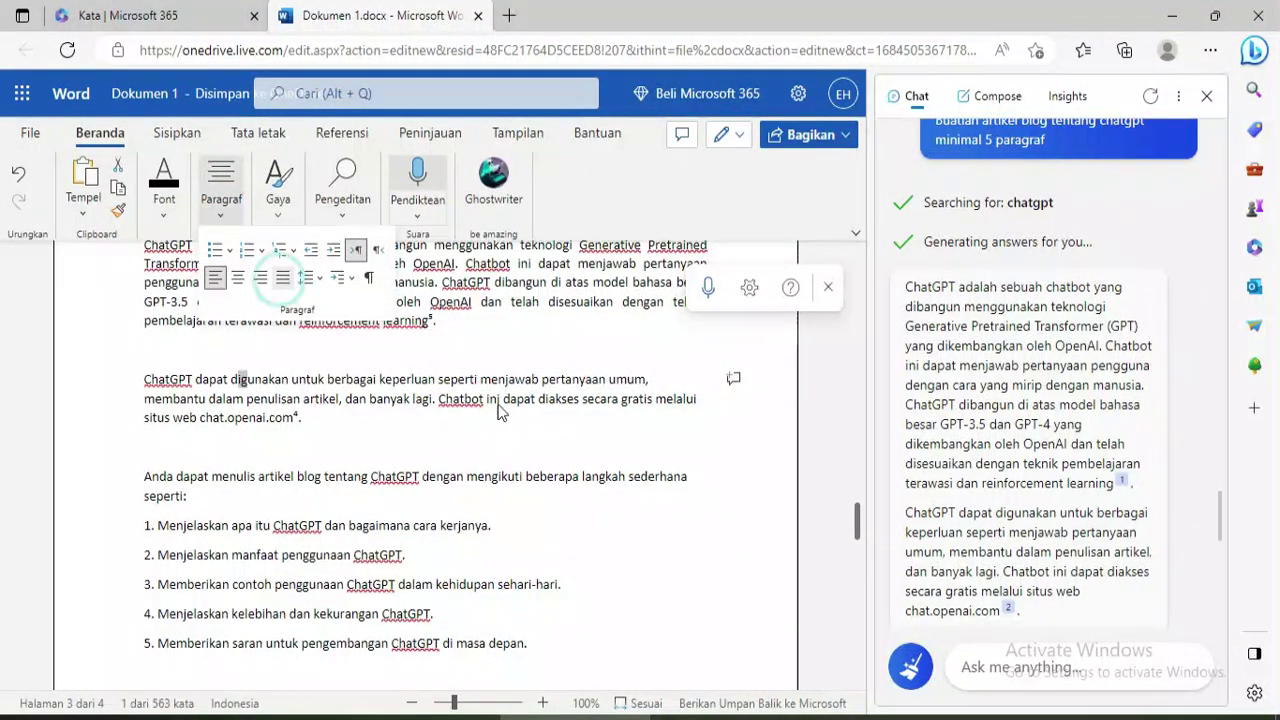
click(282, 267)
Step: Close the Bing Chat sidebar, leaving only Dokumen 1 visible
scroll(358, 486, down, 3)
scroll(361, 507, down, 5)
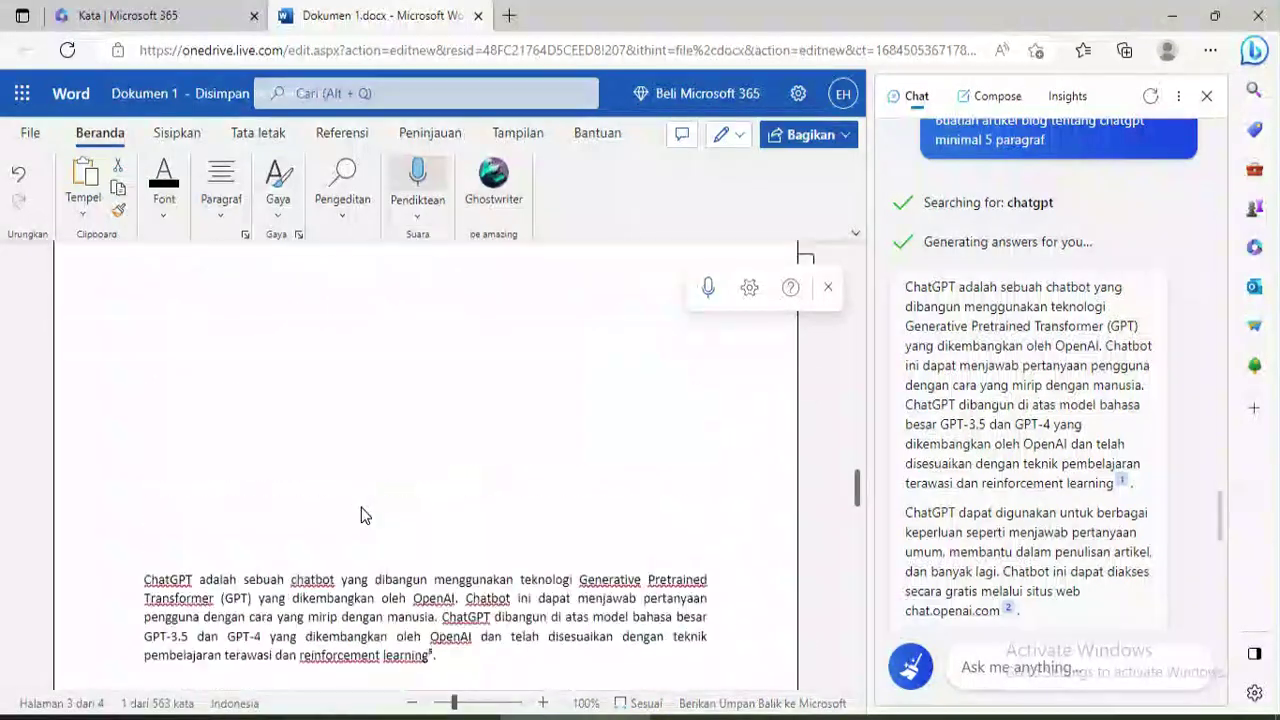
scroll(373, 508, up, 4)
scroll(375, 512, up, 4)
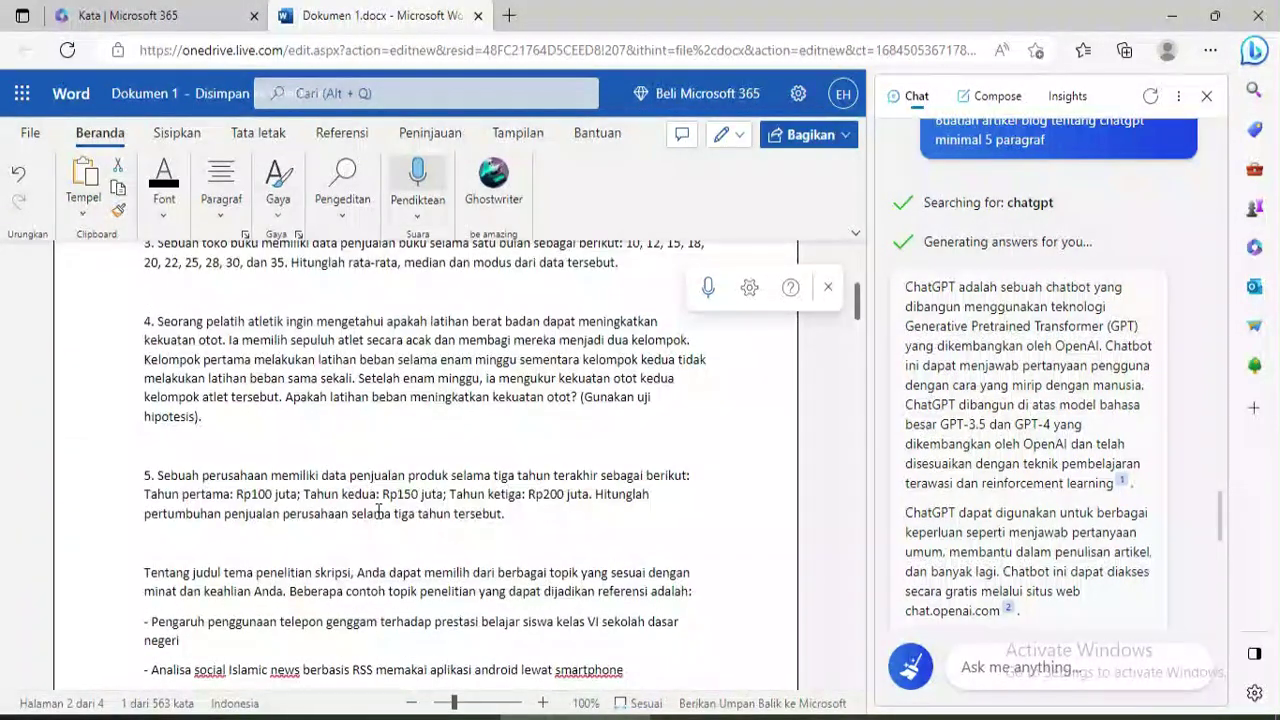
scroll(386, 506, up, 3)
click(1206, 96)
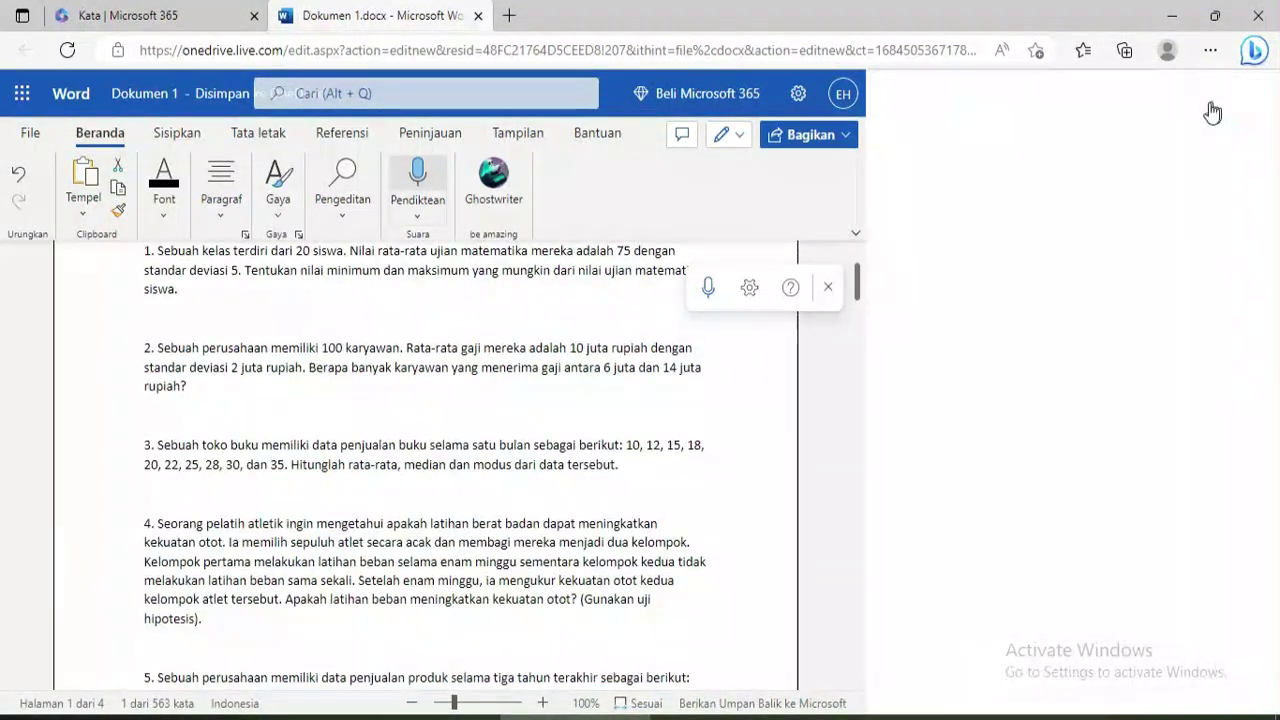
scroll(725, 488, up, 2)
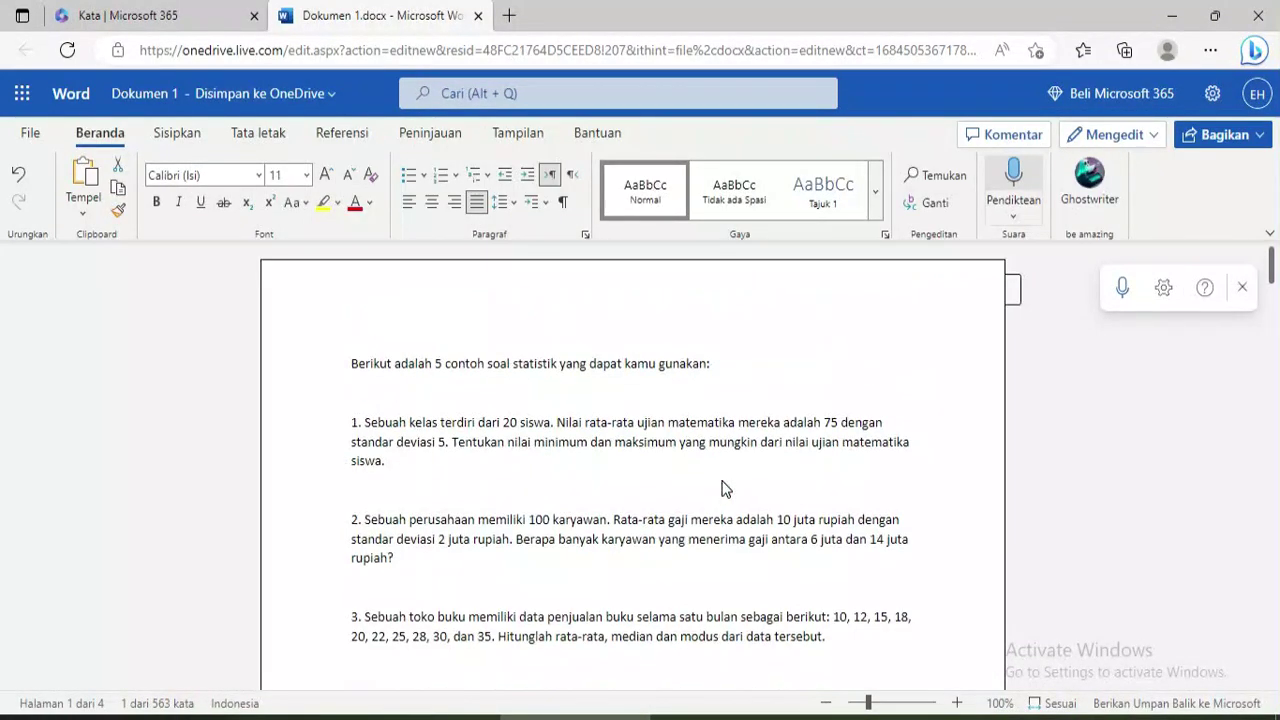